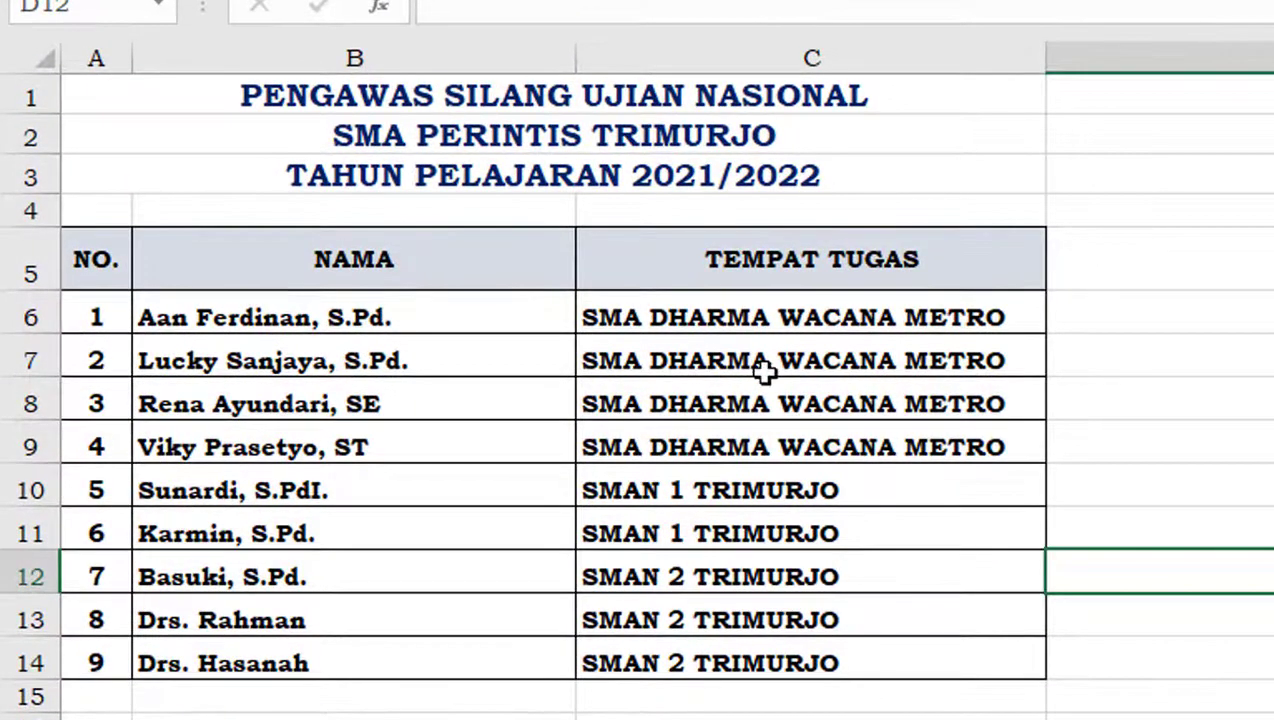
Inspect the school name entries in the TEMPAT TUGAS column.
click(950, 314)
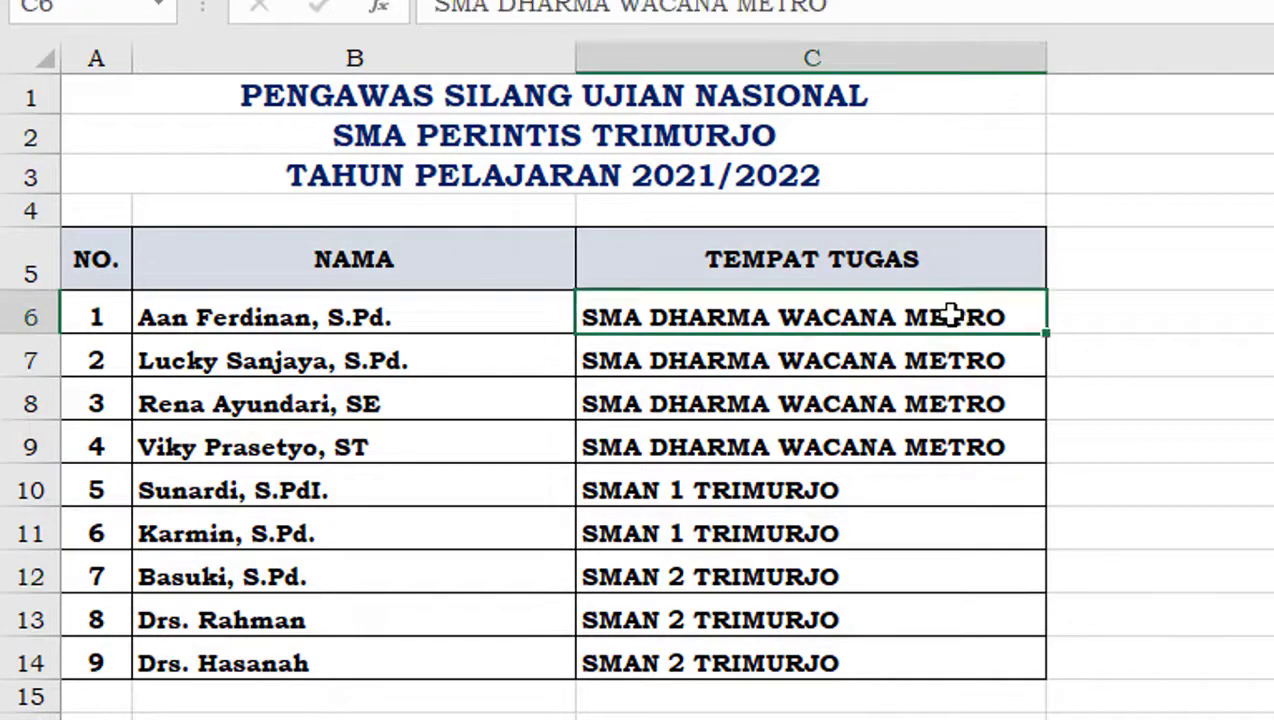
click(882, 361)
click(890, 432)
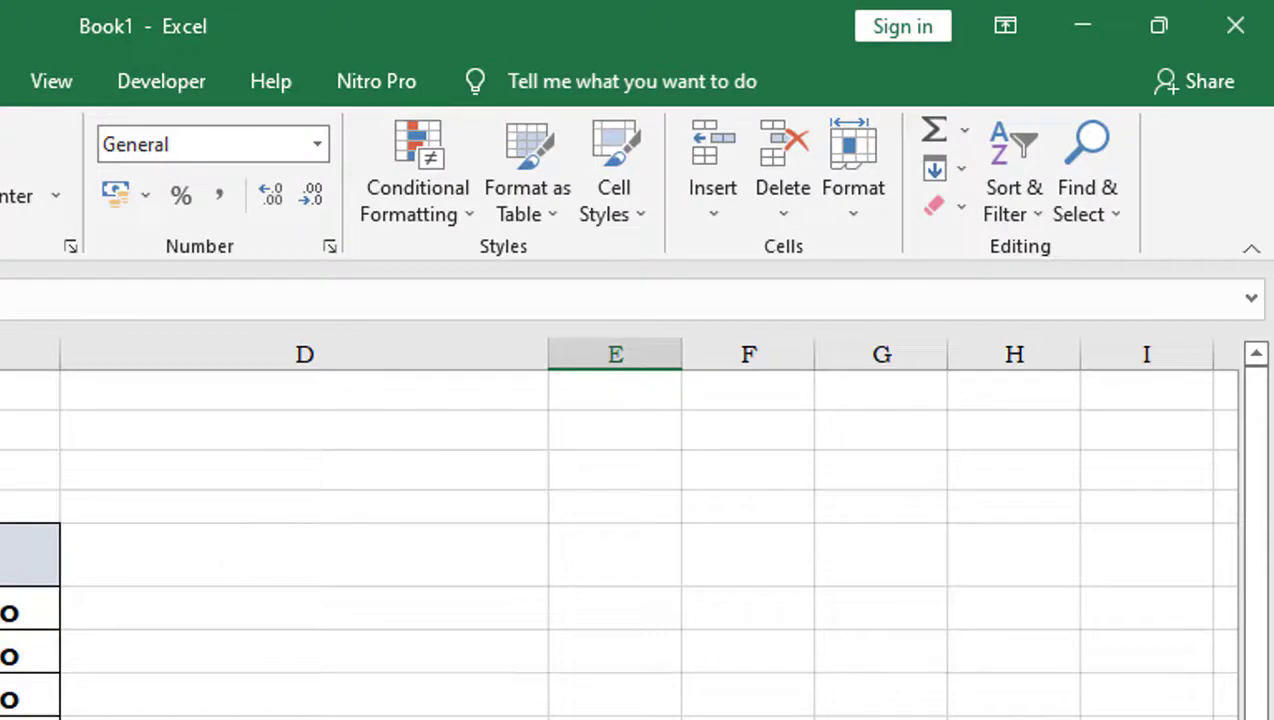
Replace all DHARMA with UTAMA so the first four schools read SMA UTAMA WACANA METRO.
click(1092, 212)
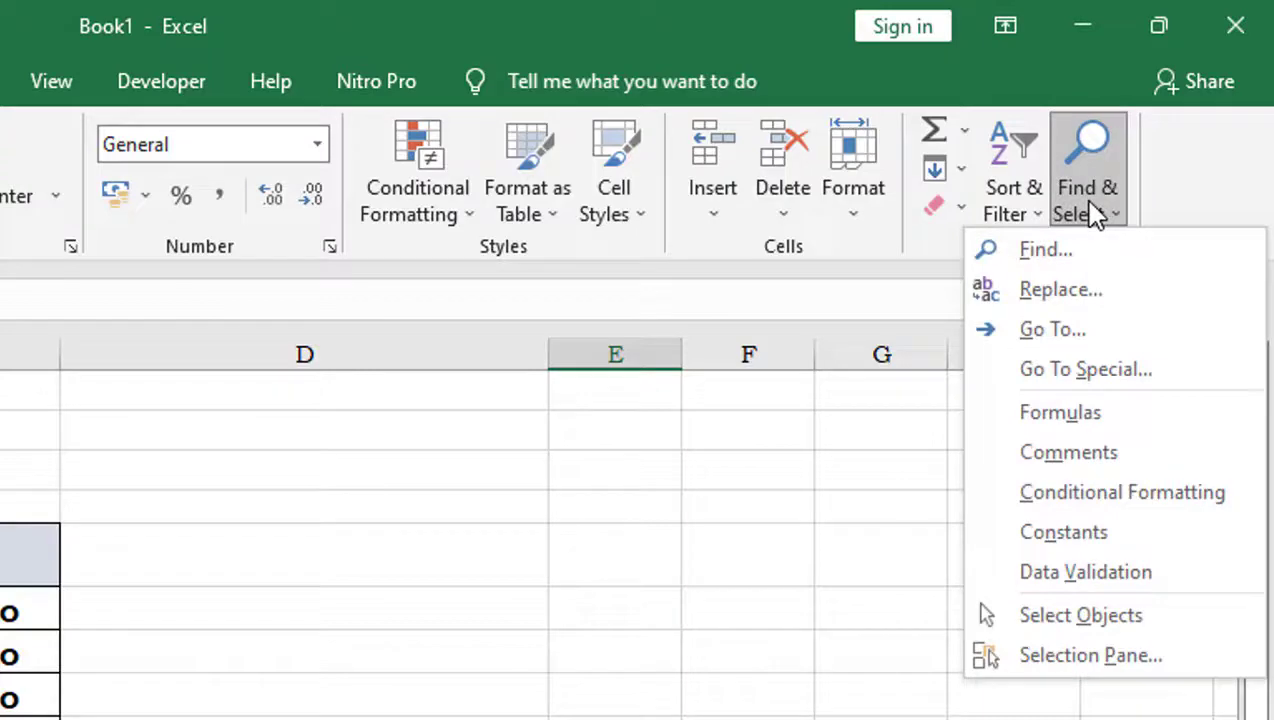
click(1078, 292)
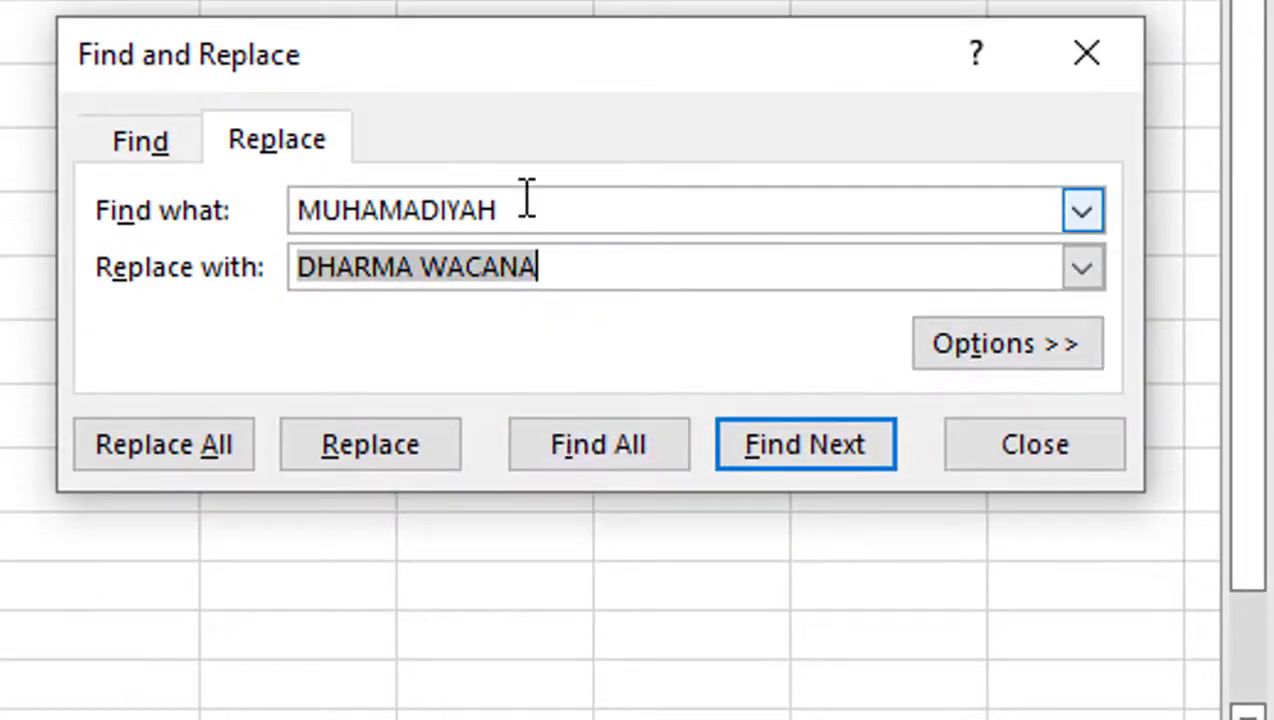
mouse_move(526, 205)
mouse_down()
mouse_move(313, 205)
mouse_move(172, 225)
mouse_up()
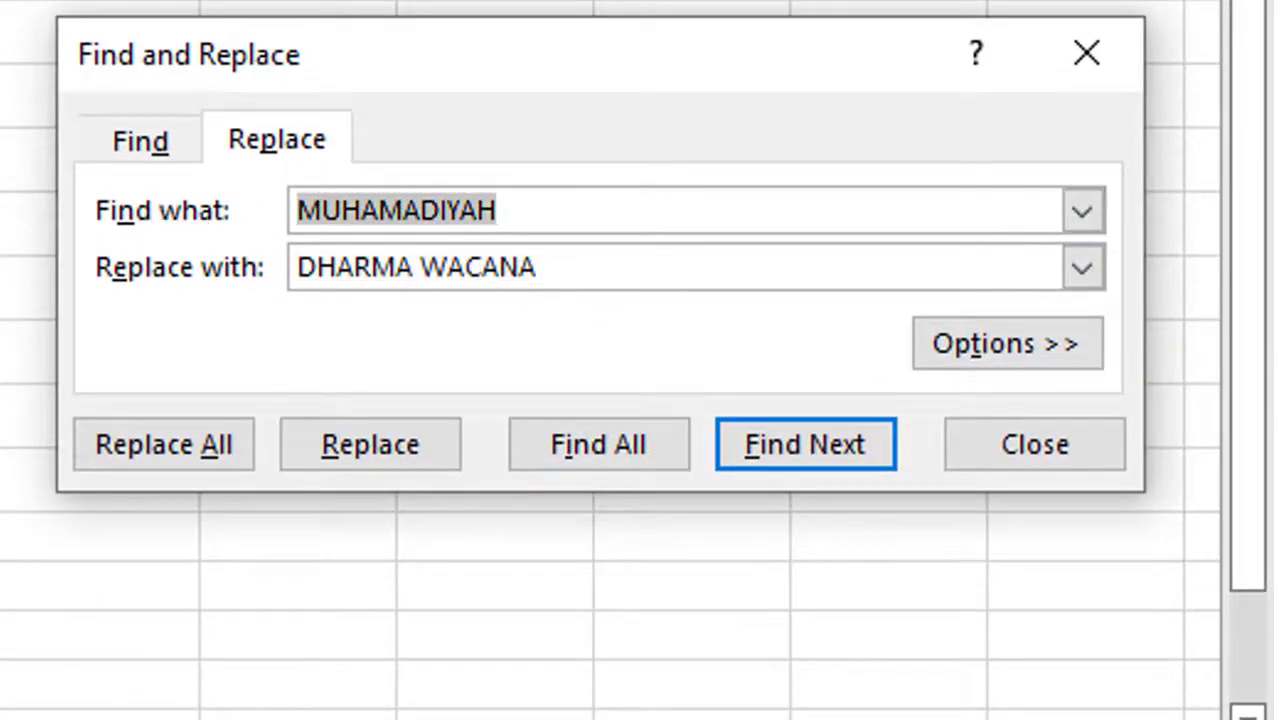
text(DHAR)
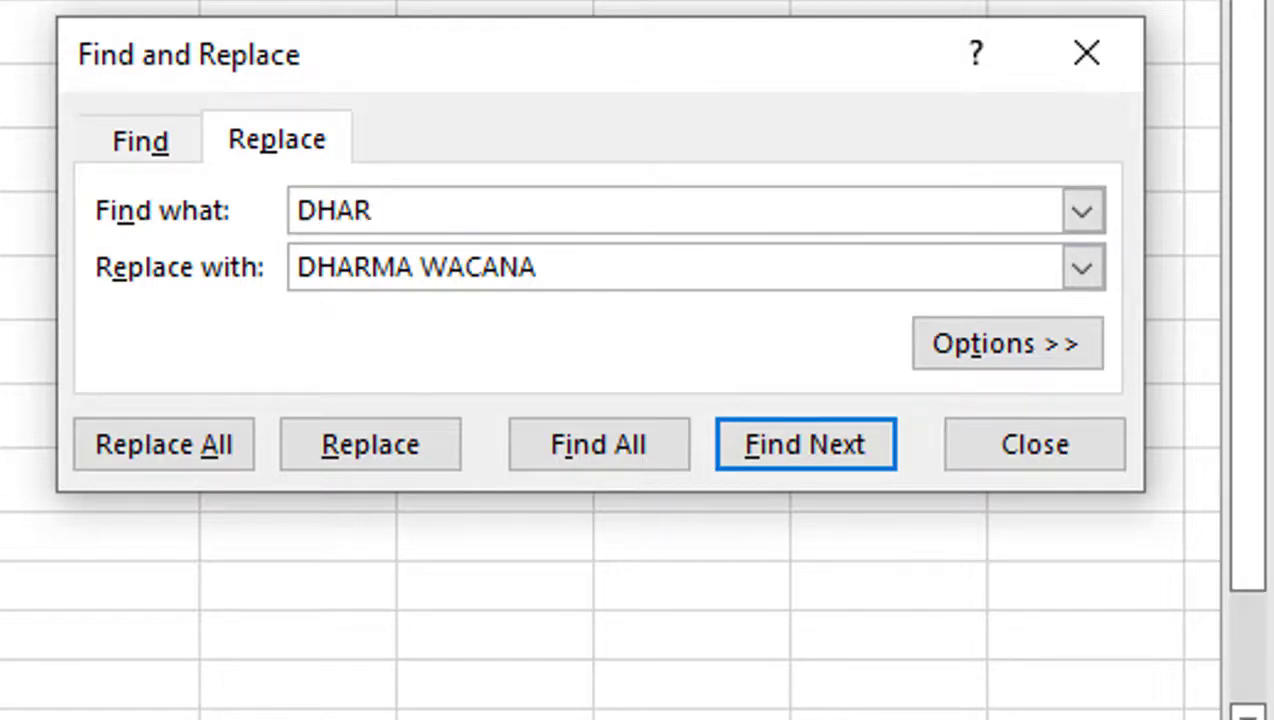
text(MA)
key(Tab)
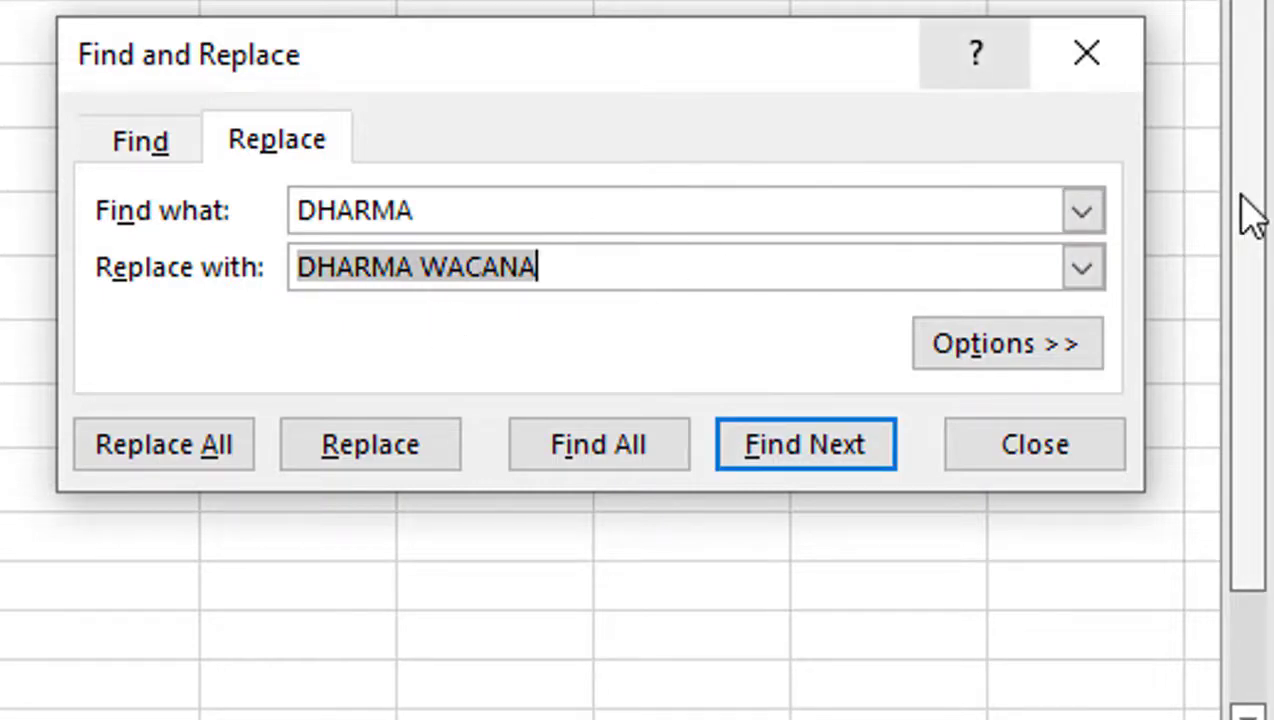
text(UTAMA)
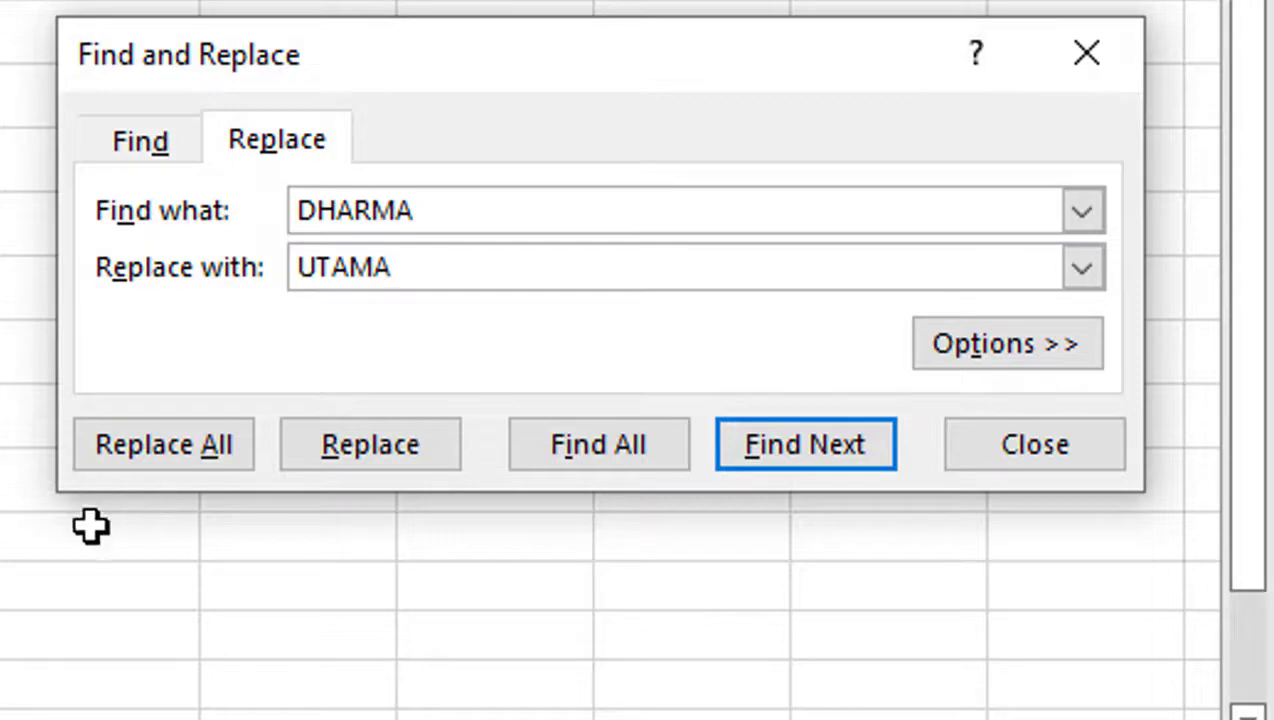
click(170, 456)
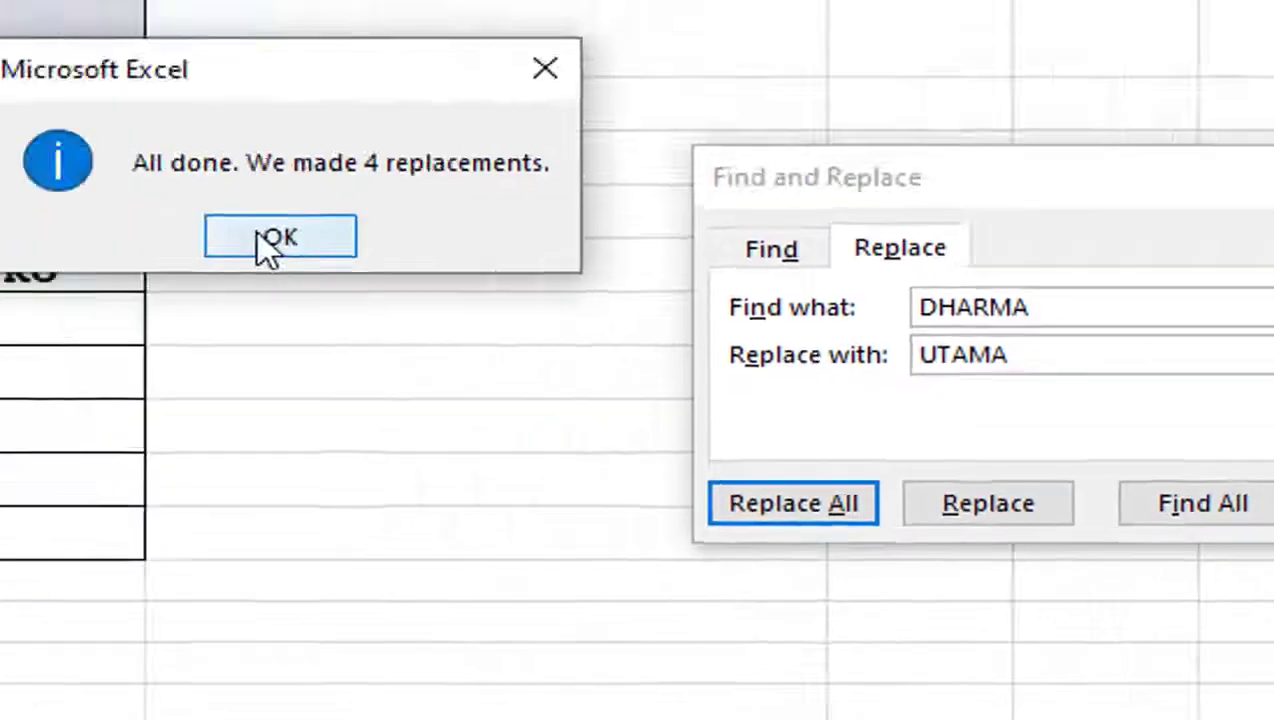
click(265, 240)
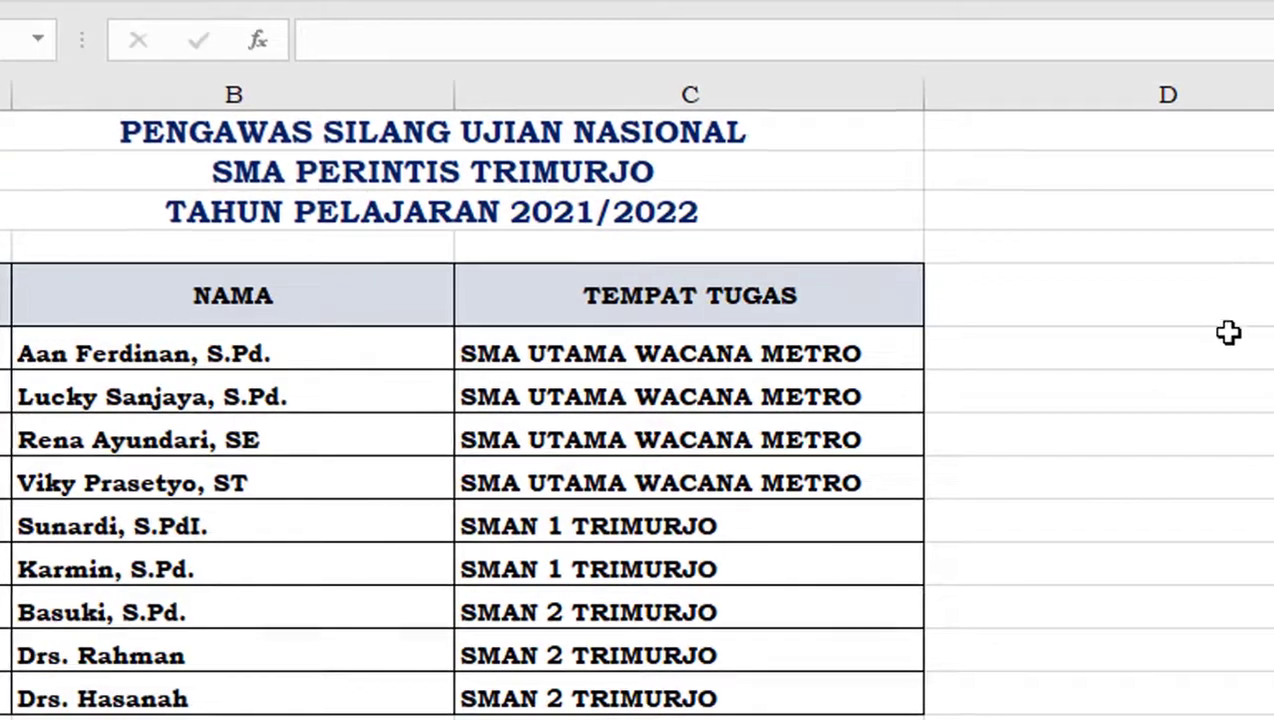
click(1228, 332)
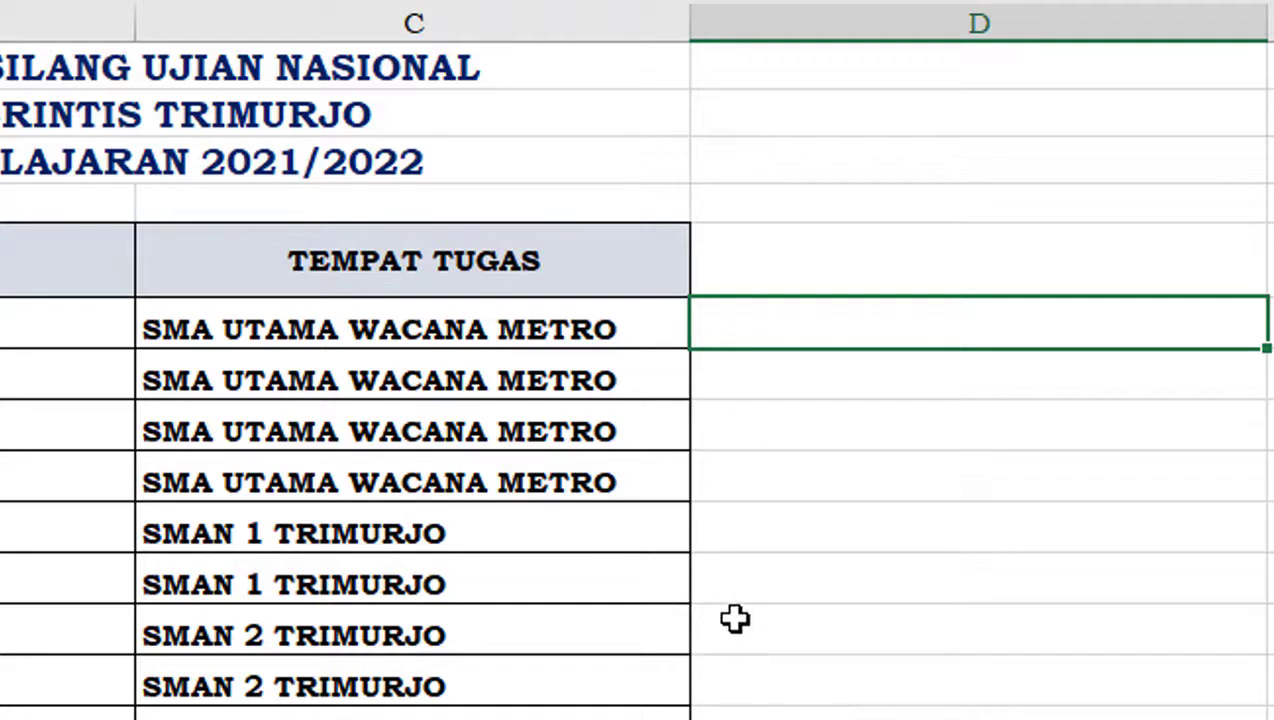
Begin D6's formula as =REPLACE(C6;5; to modify C6's text from position 5.
text(=)
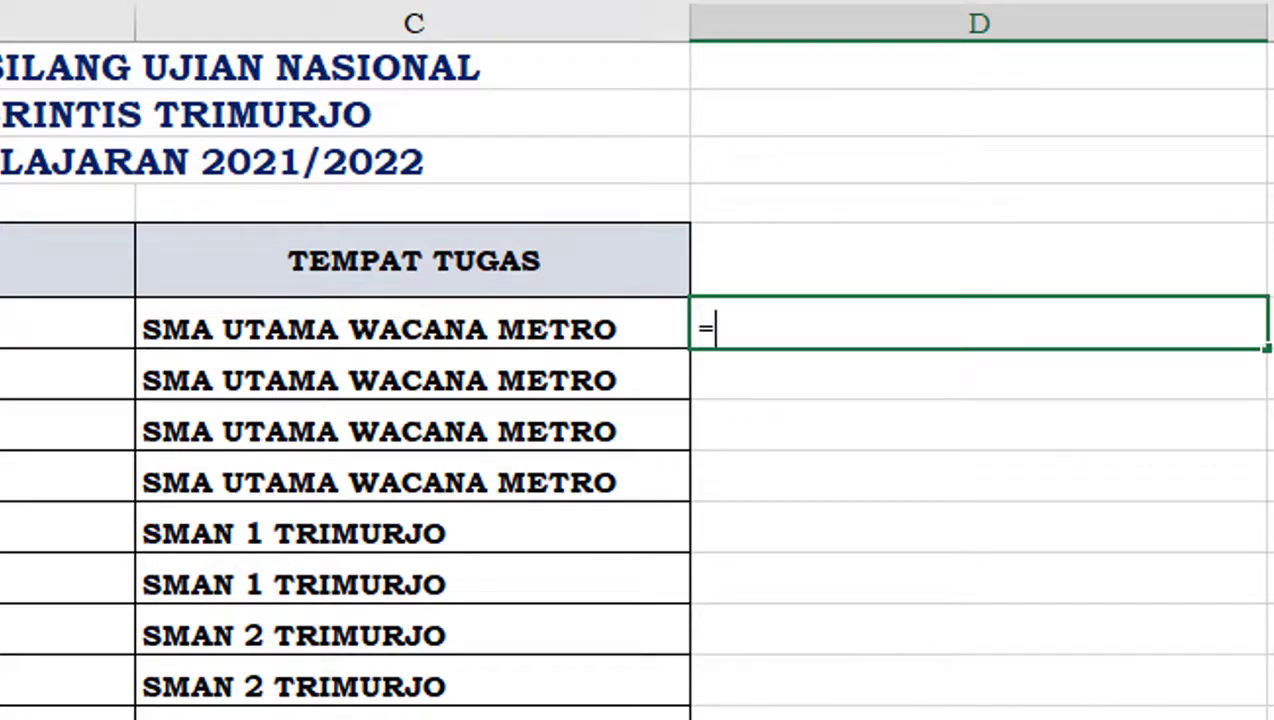
text(REPLA)
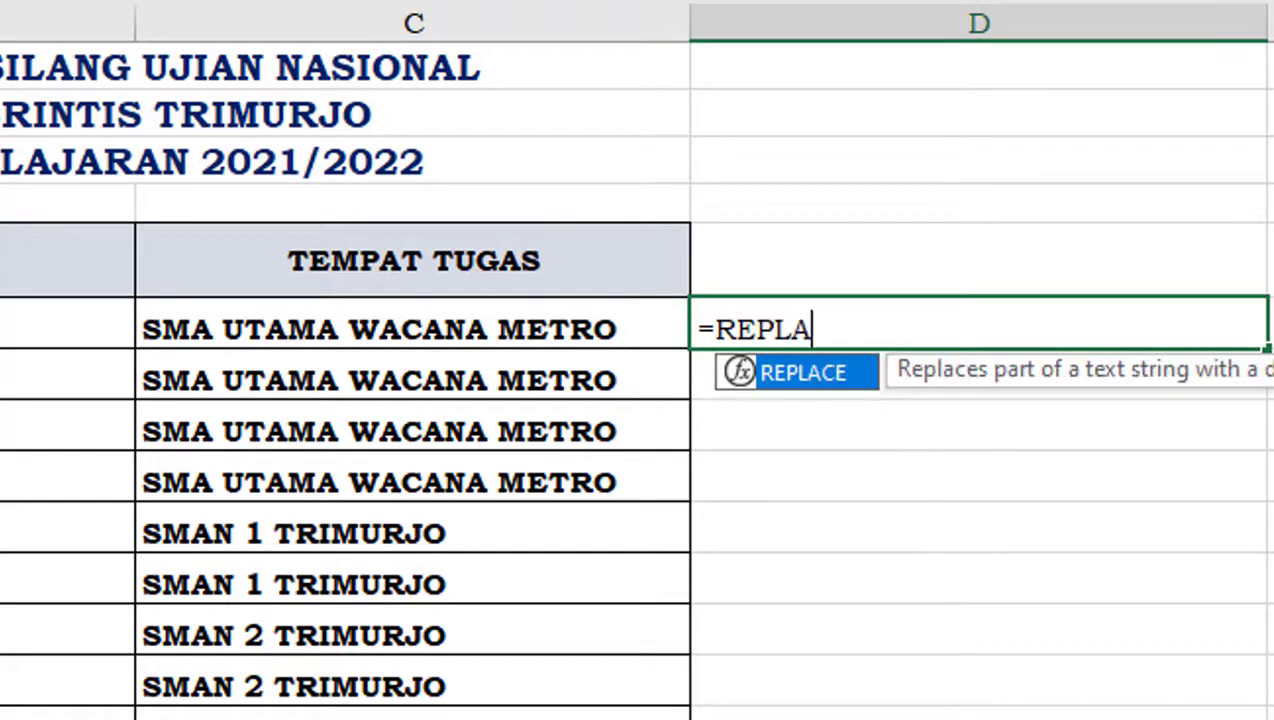
text(CE()
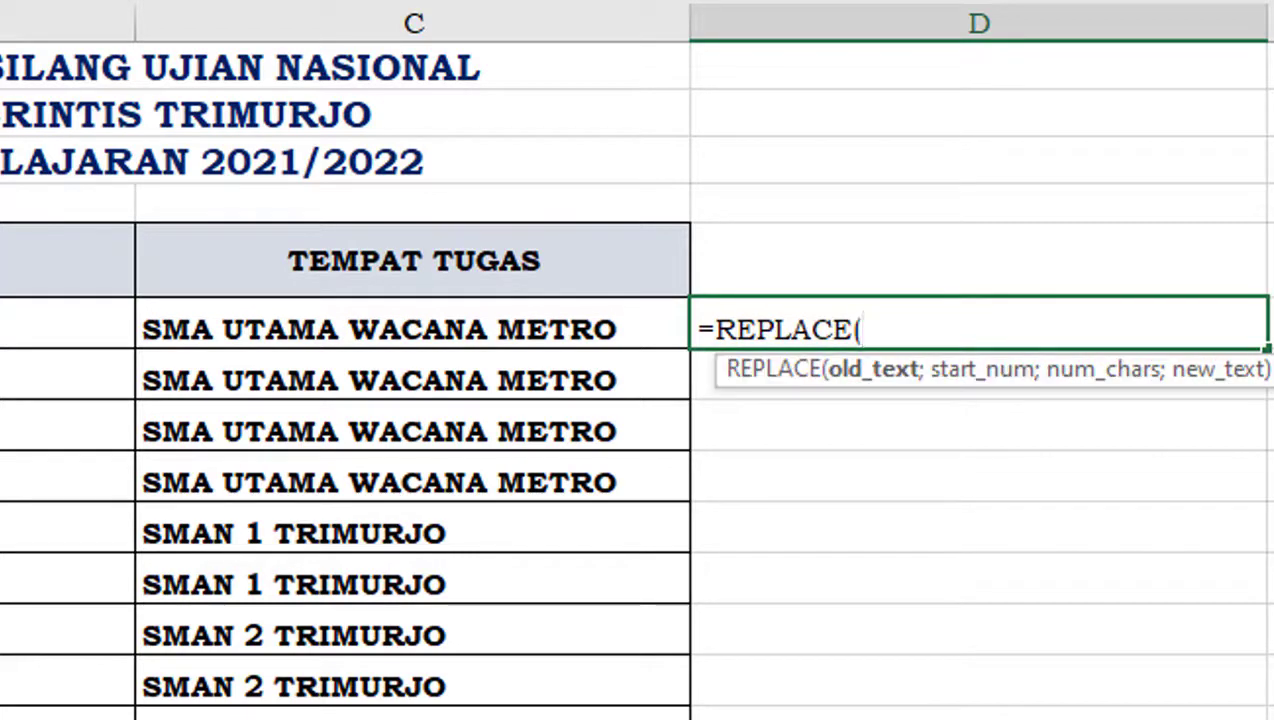
click(390, 328)
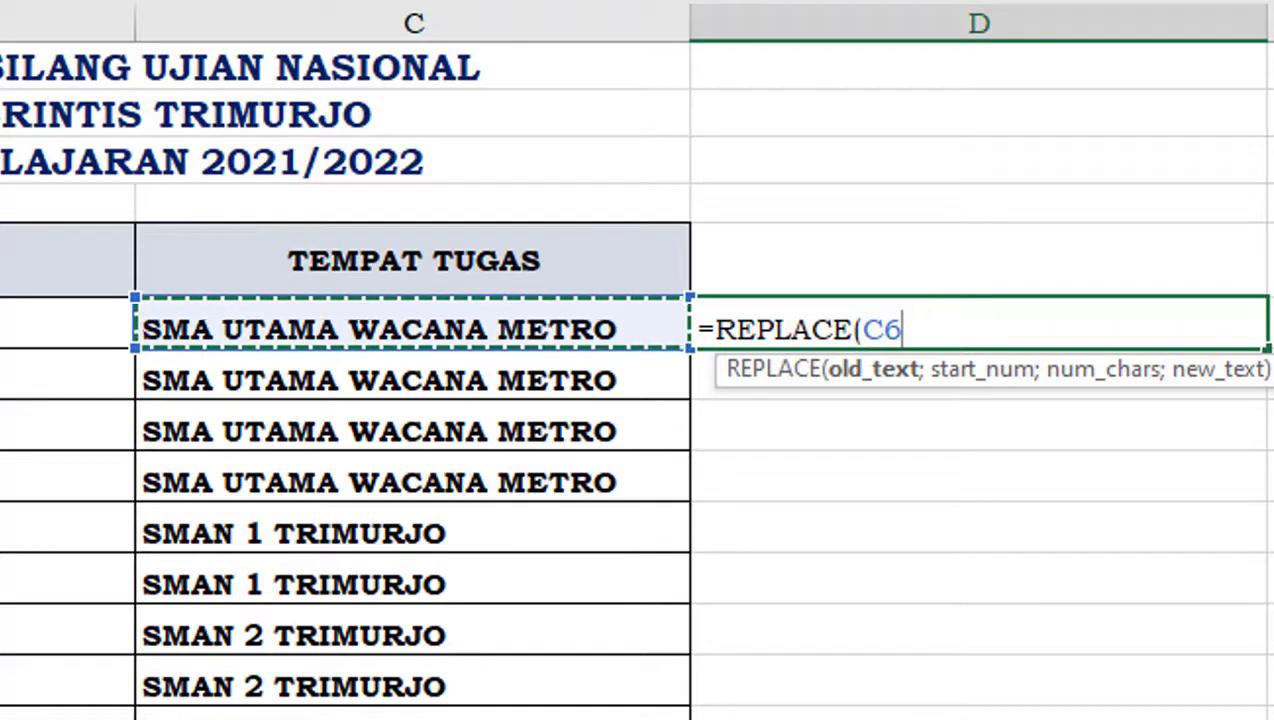
text(;)
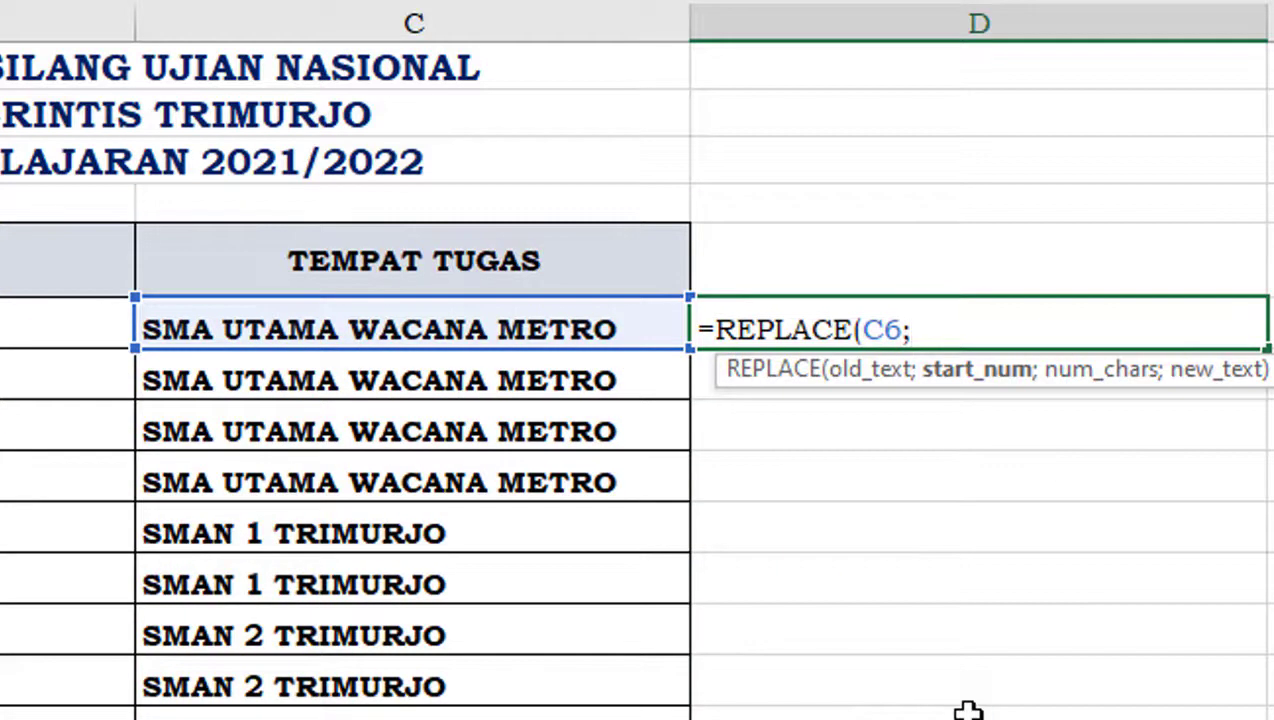
text(5;)
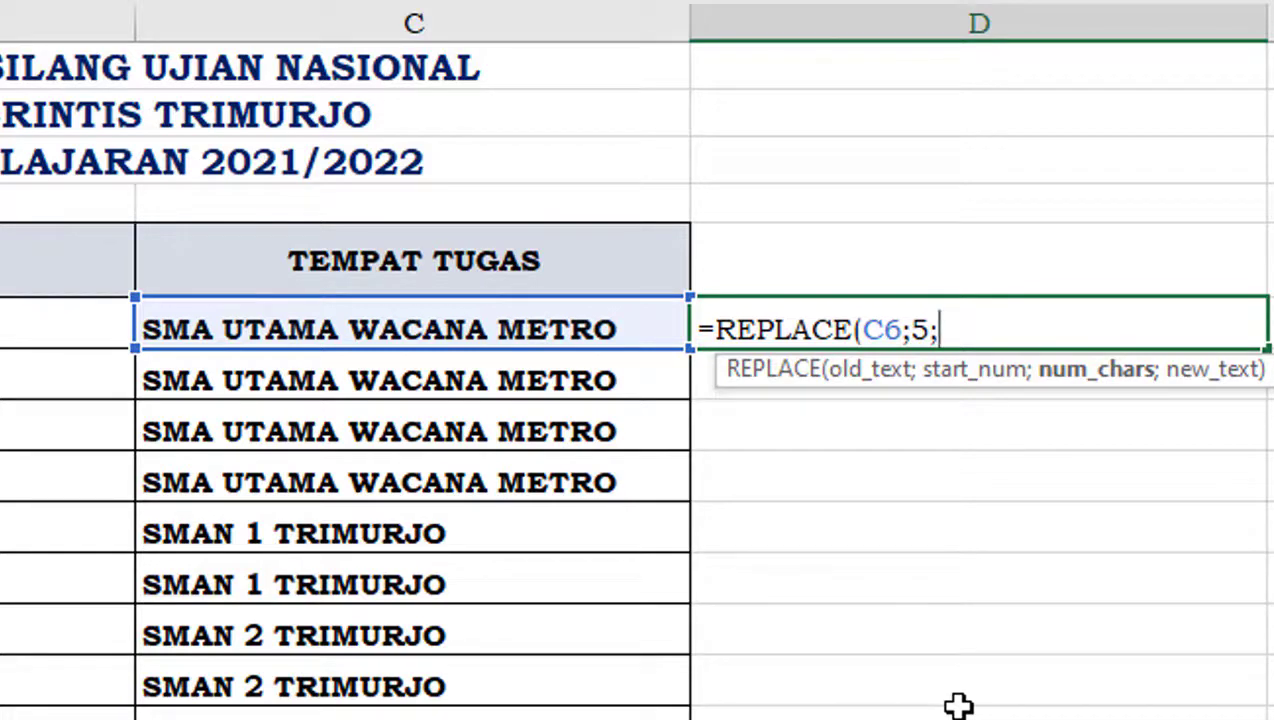
Complete D6 as =REPLACE(C6;5;13;"KRISTEN"), giving SMA KRISTENMETRO.
text(13)
text(;)
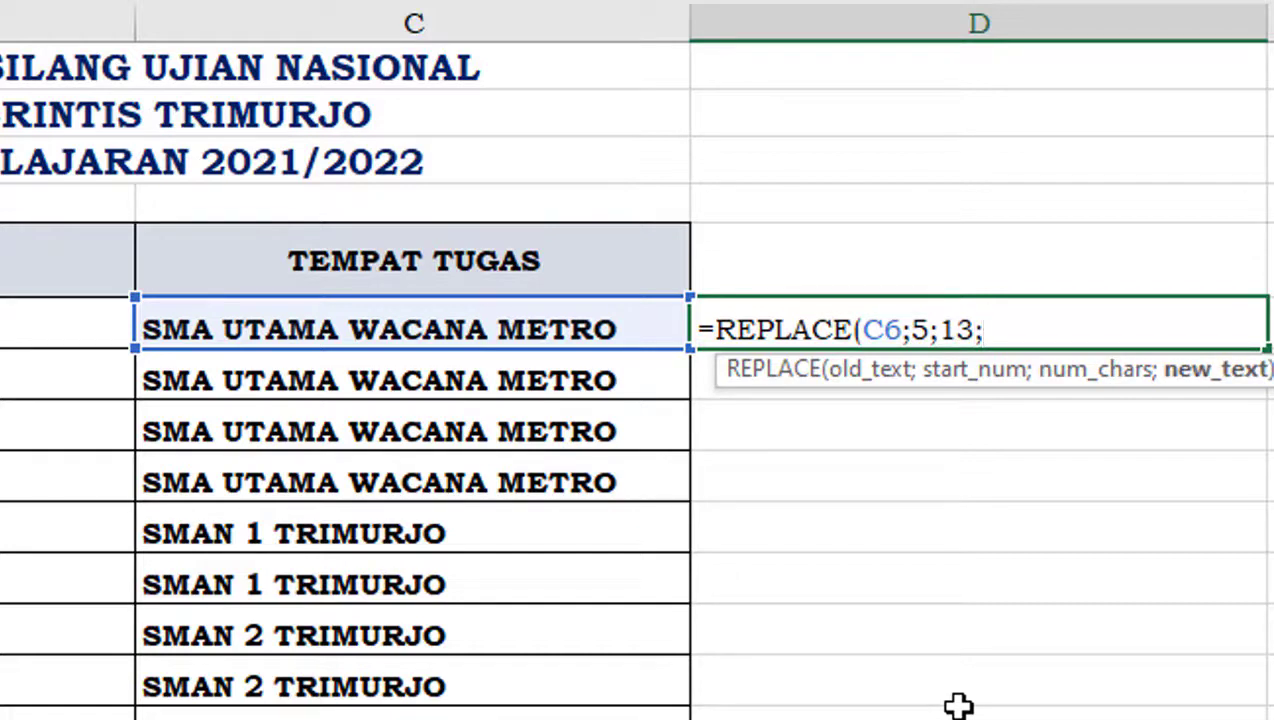
text(")
text(KRIST)
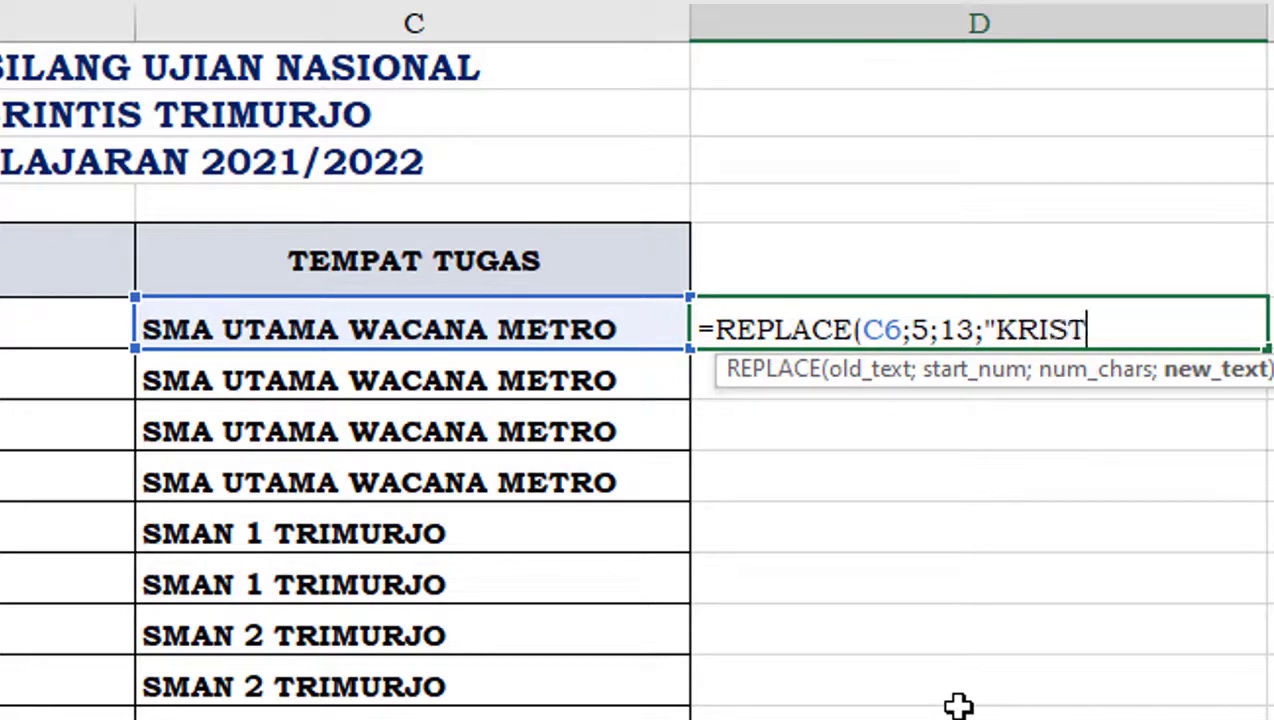
text(EN)
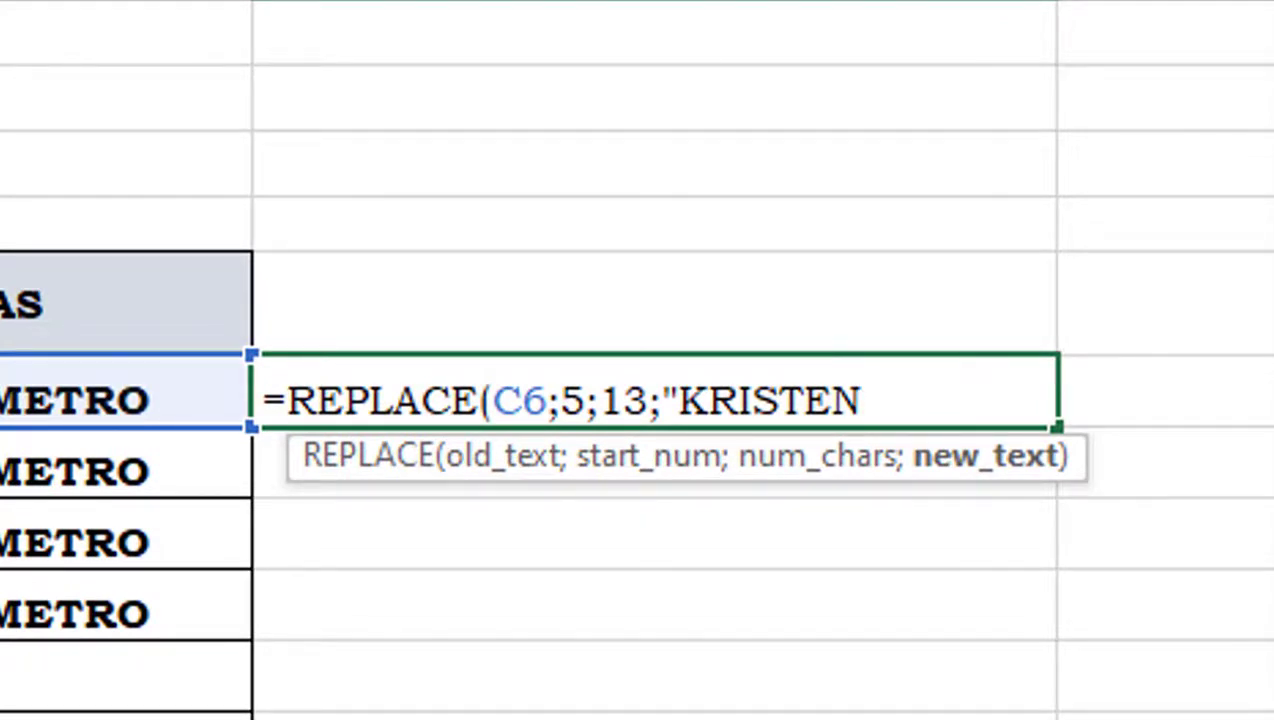
text(")
text())
key(Return)
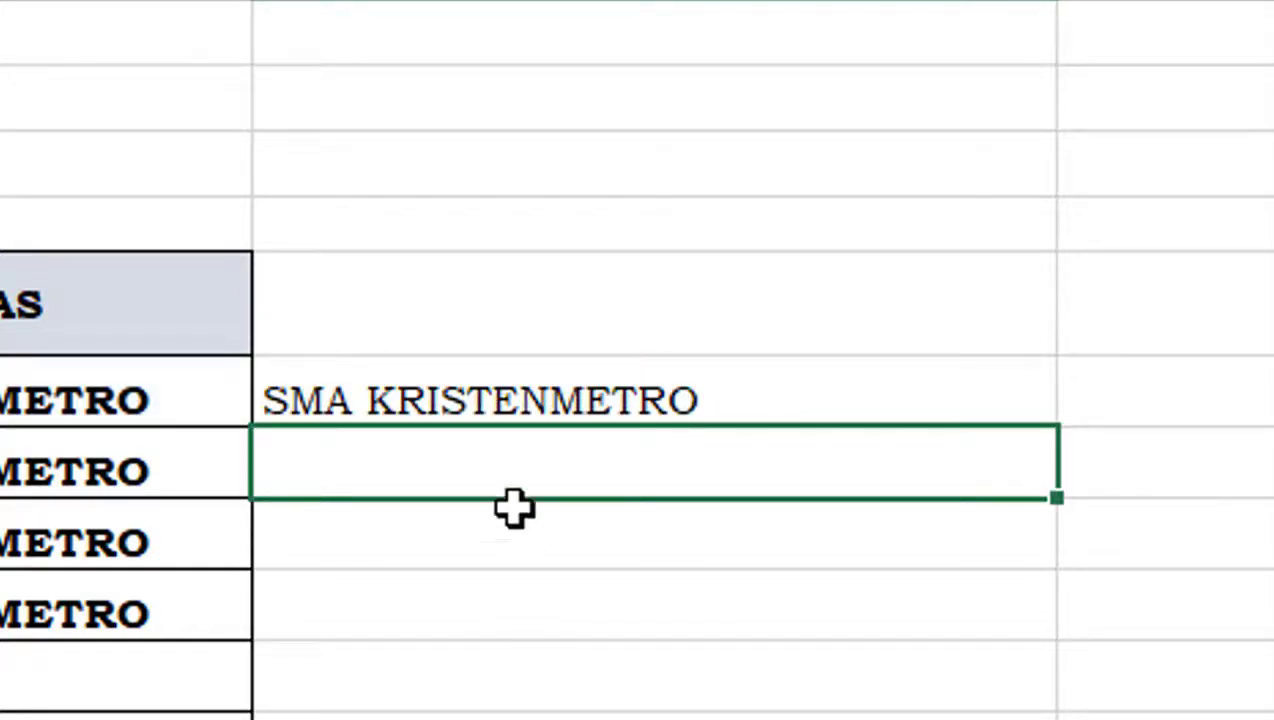
Add a space after KRISTEN in D6's formula and fill it down through D9.
click(417, 408)
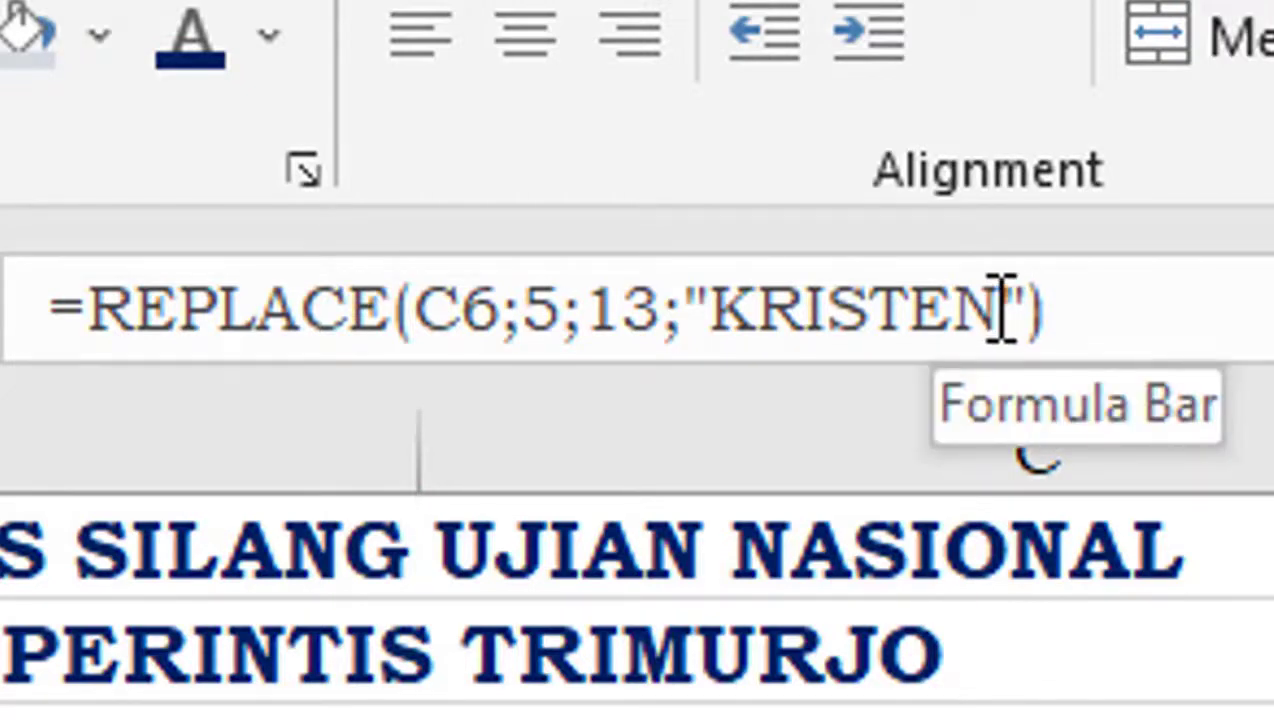
click(1000, 310)
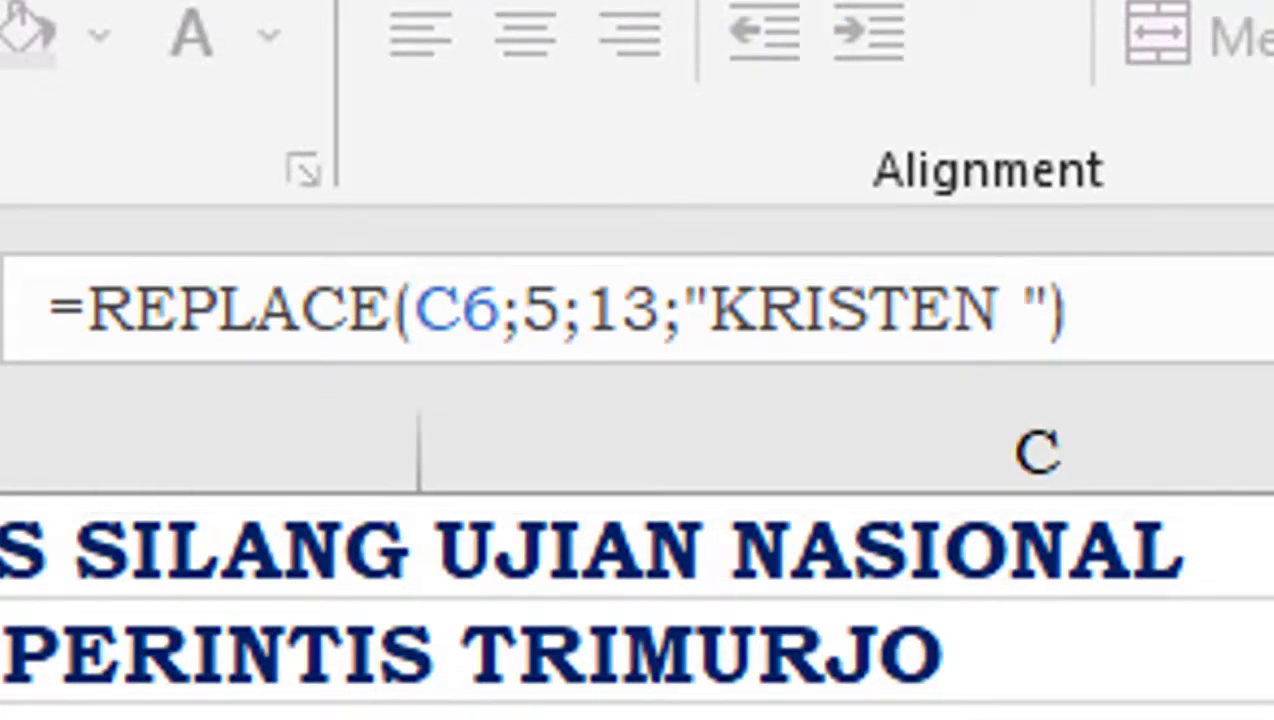
key(Return)
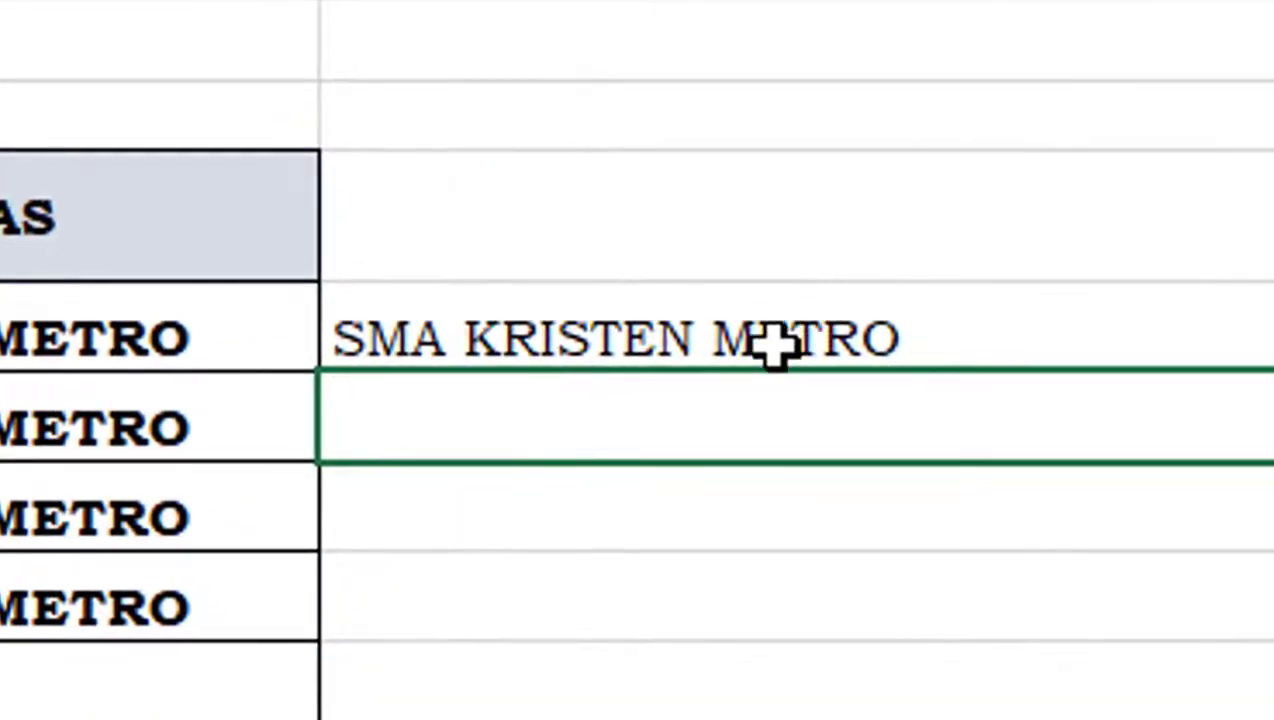
click(762, 336)
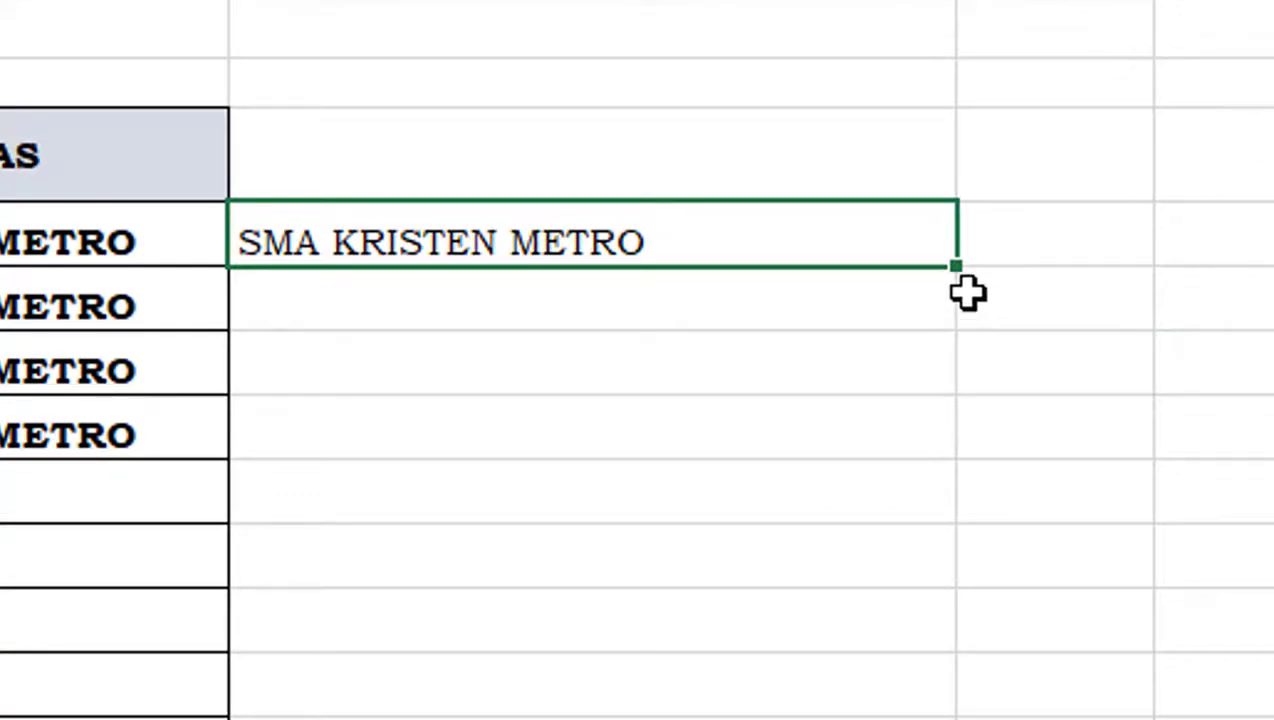
drag(955, 271, 981, 456)
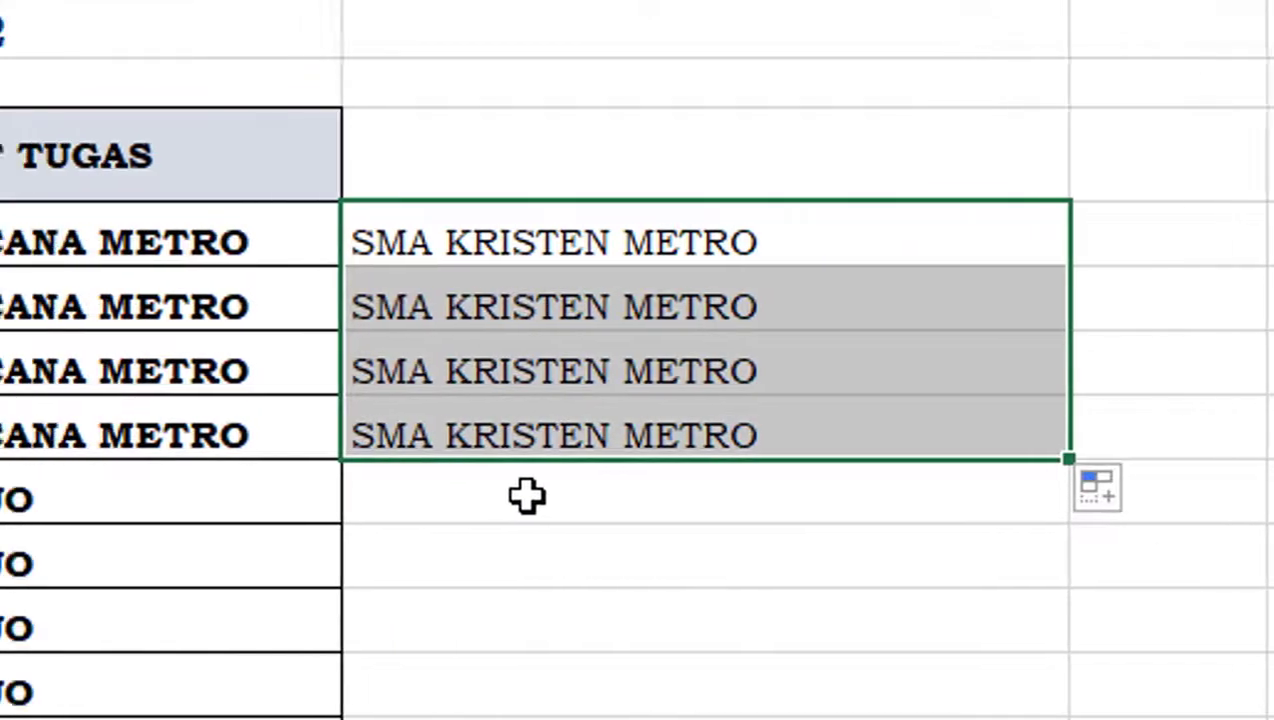
Put =C10 in D10 and fill down to D14 for the SMAN 1 and SMAN 2 TRIMURJO names.
click(922, 496)
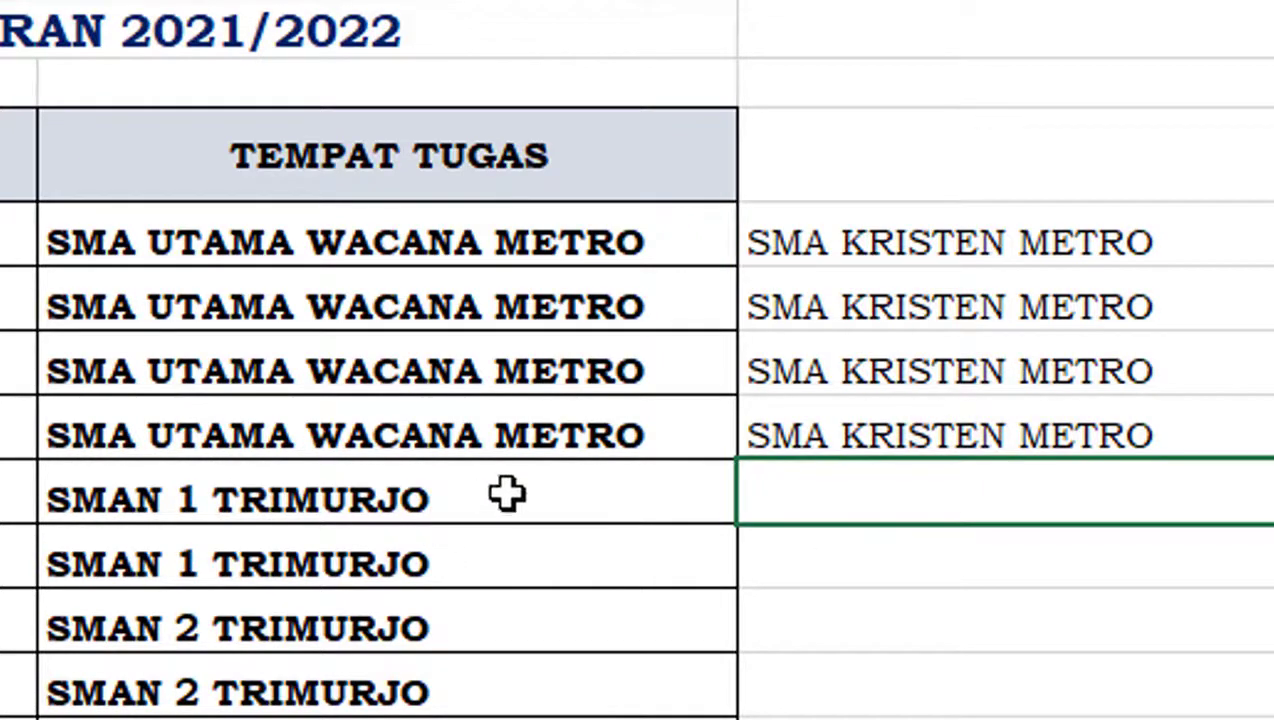
text(=)
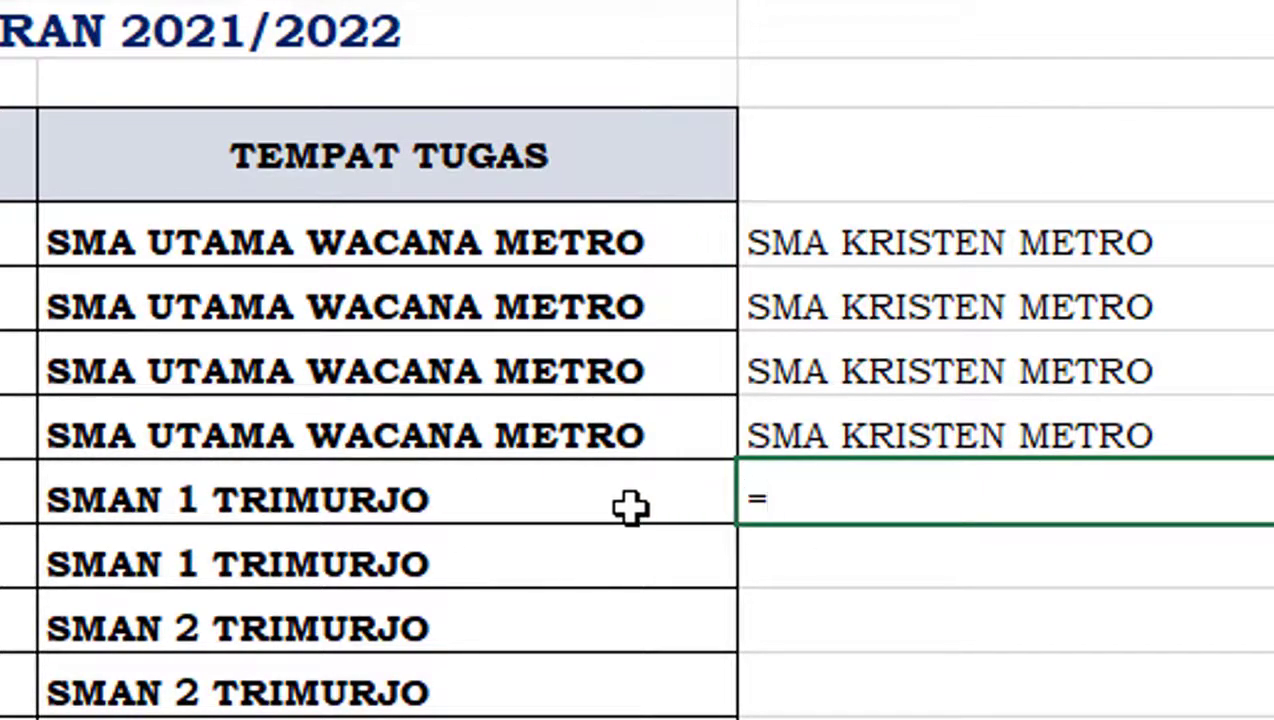
click(629, 505)
key(Return)
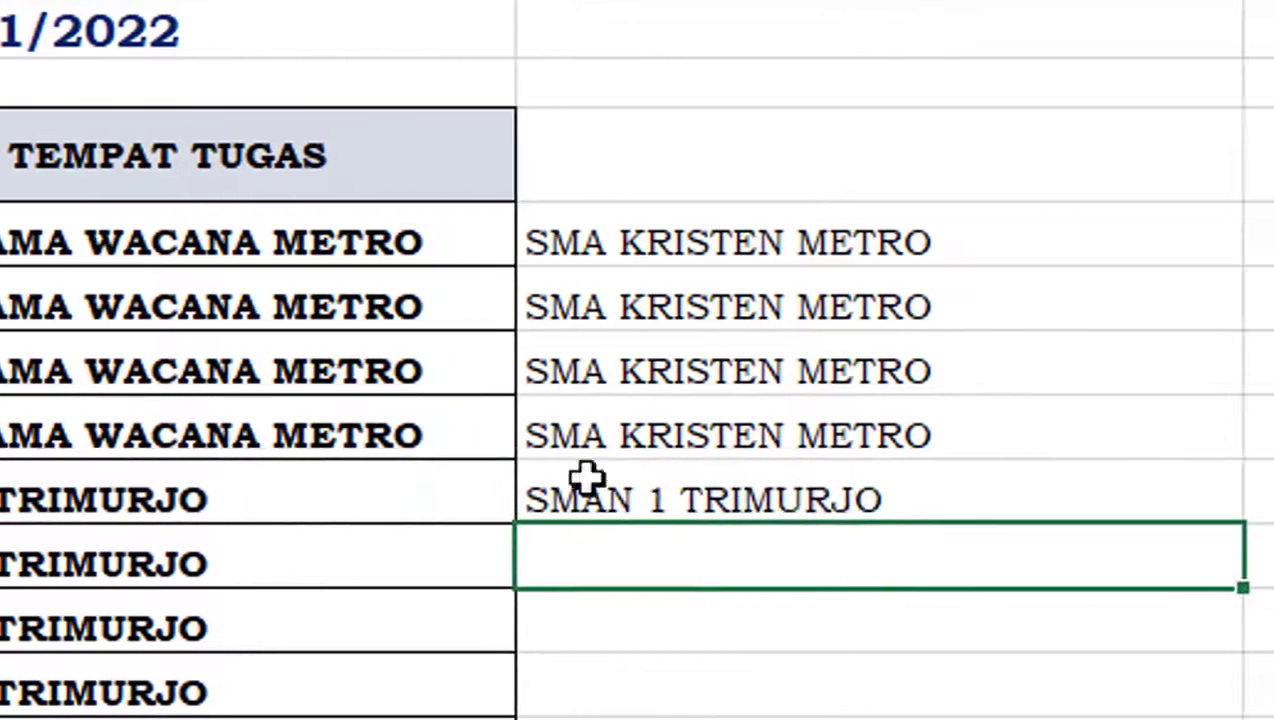
click(843, 492)
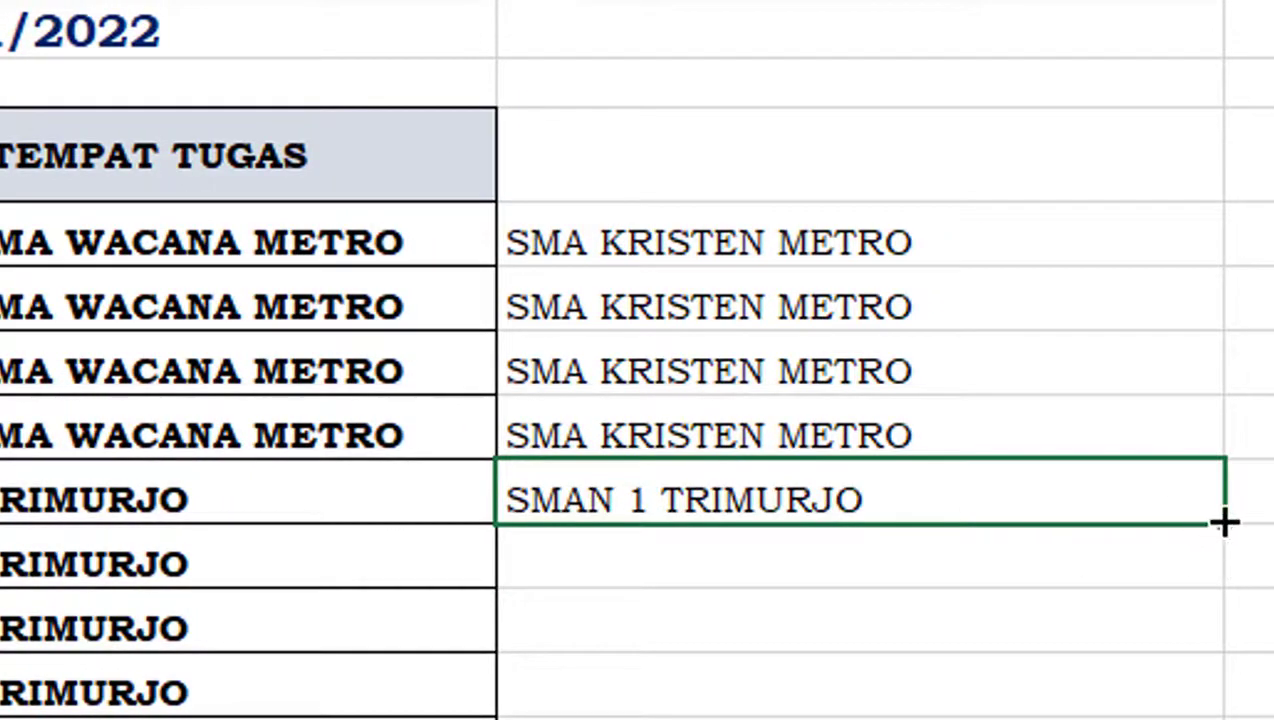
drag(1222, 522, 1220, 715)
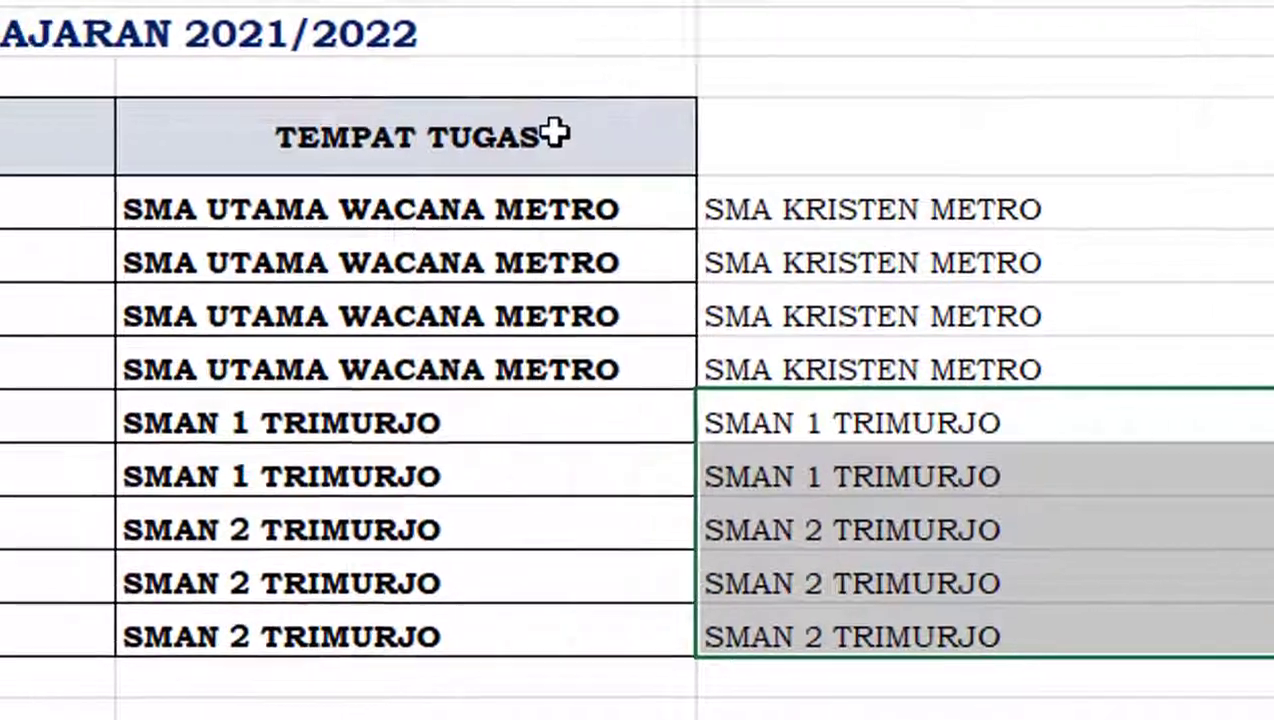
click(660, 137)
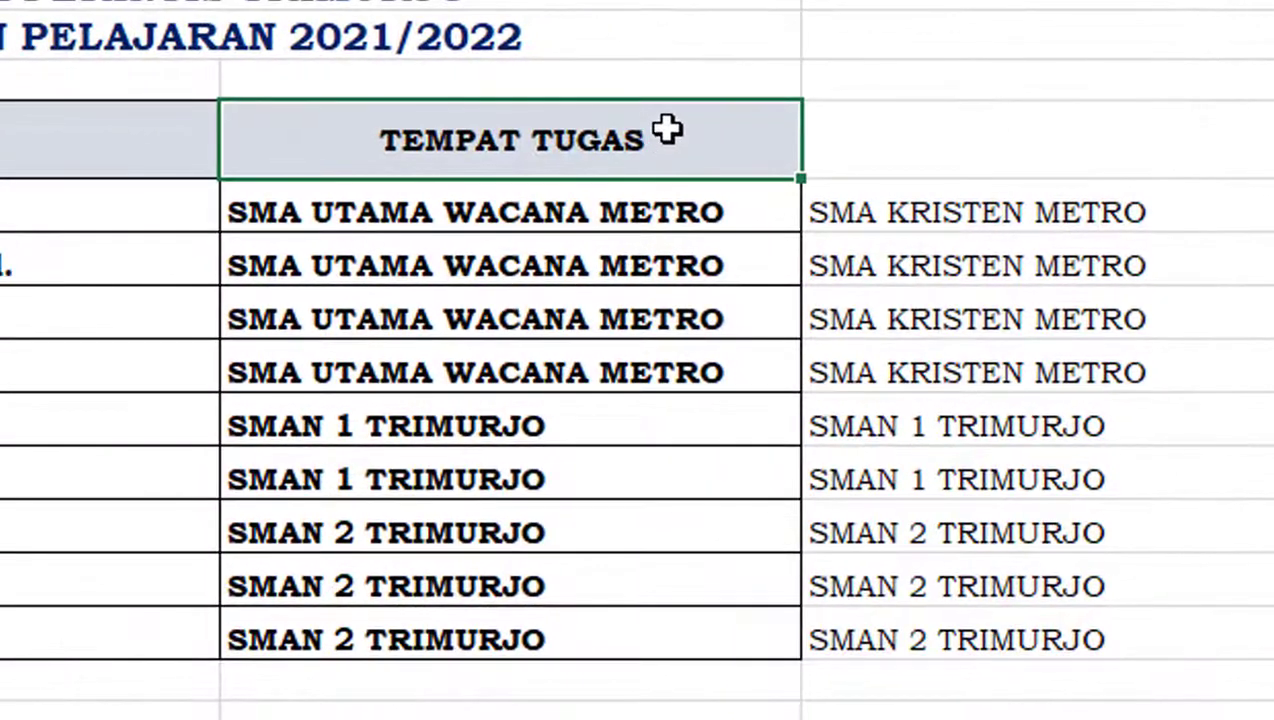
Copy the TEMPAT TUGAS header above column D and hide the old column C.
key(ctrl+c)
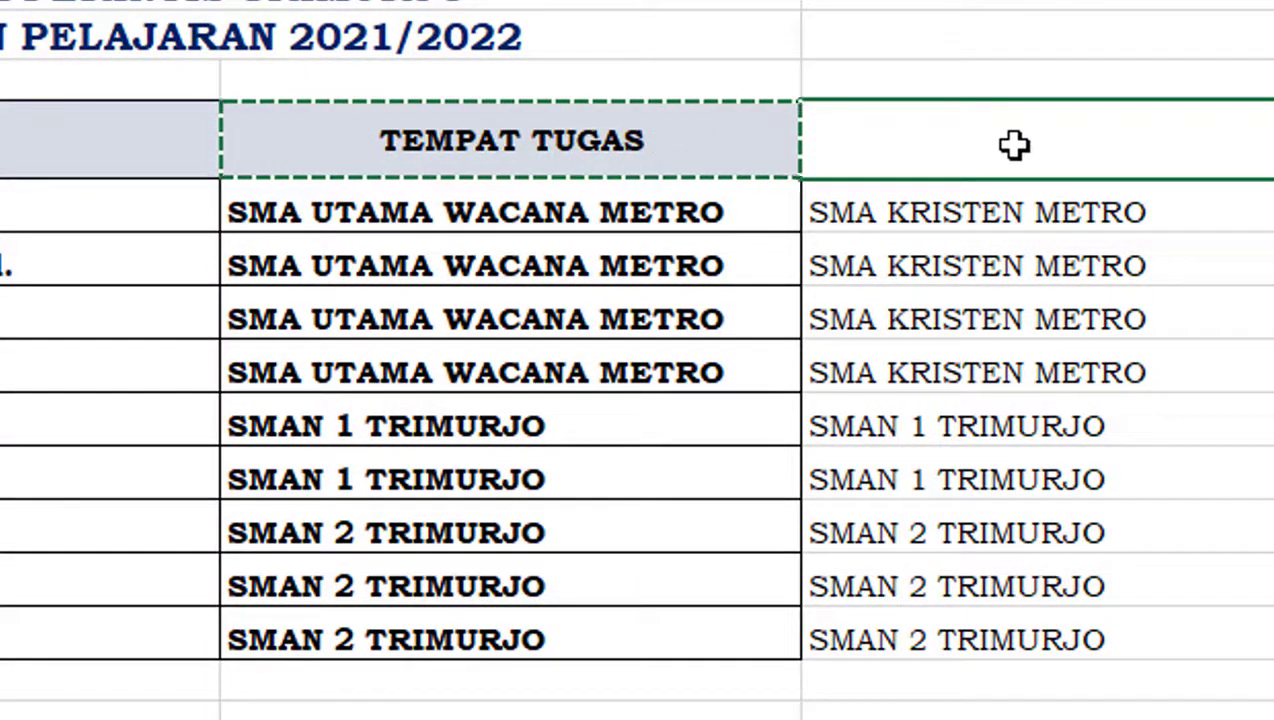
key(ctrl+v)
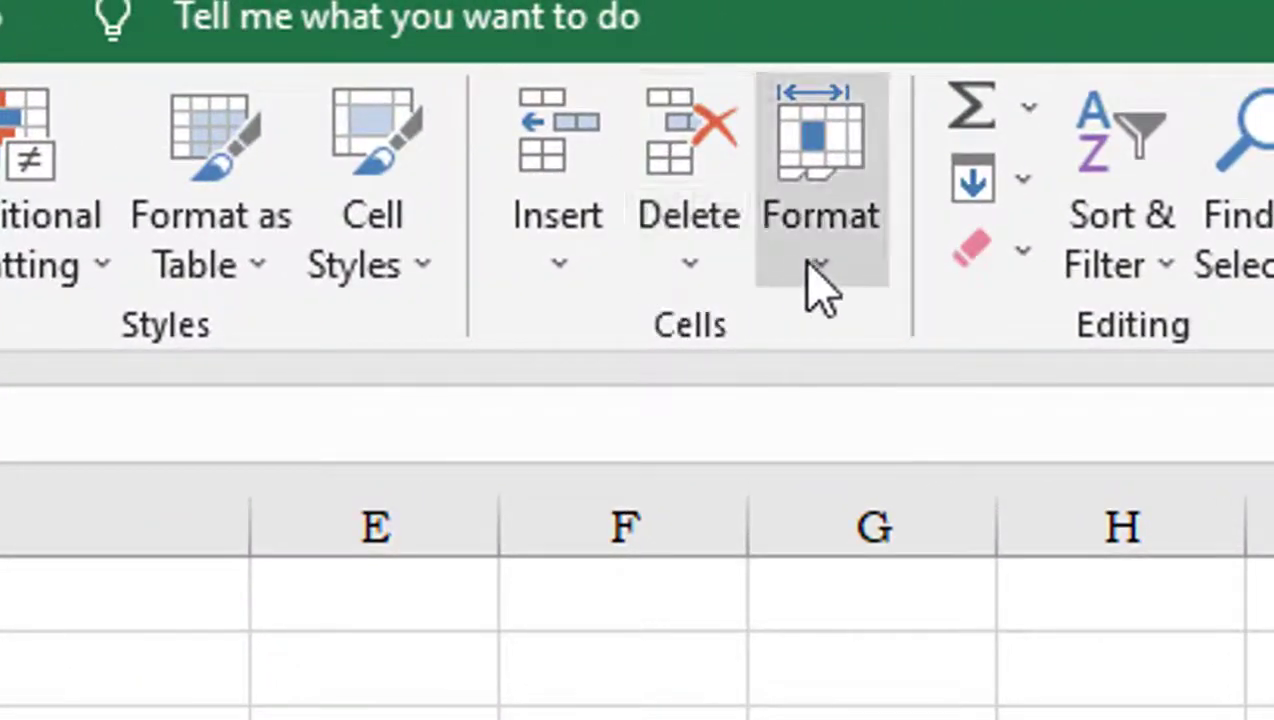
click(818, 285)
mouse_move(917, 522)
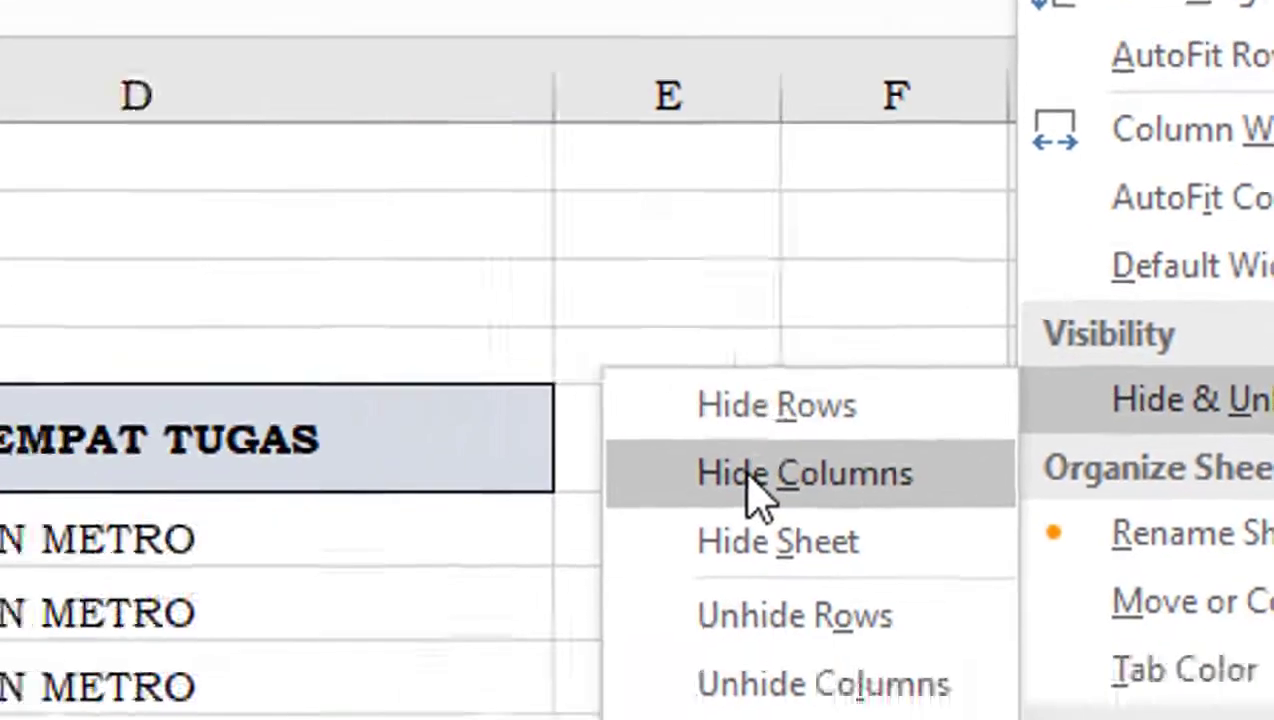
click(460, 603)
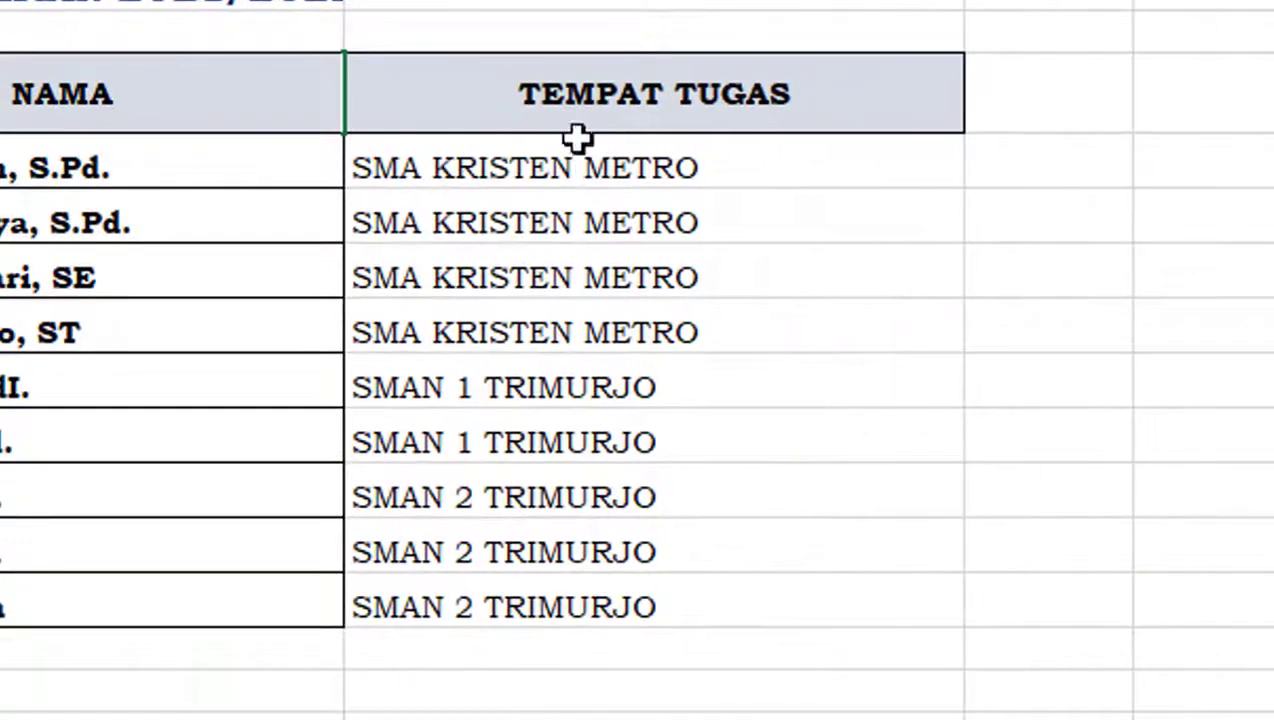
Apply All Borders to column D from the header to the last teacher row.
drag(560, 100, 759, 592)
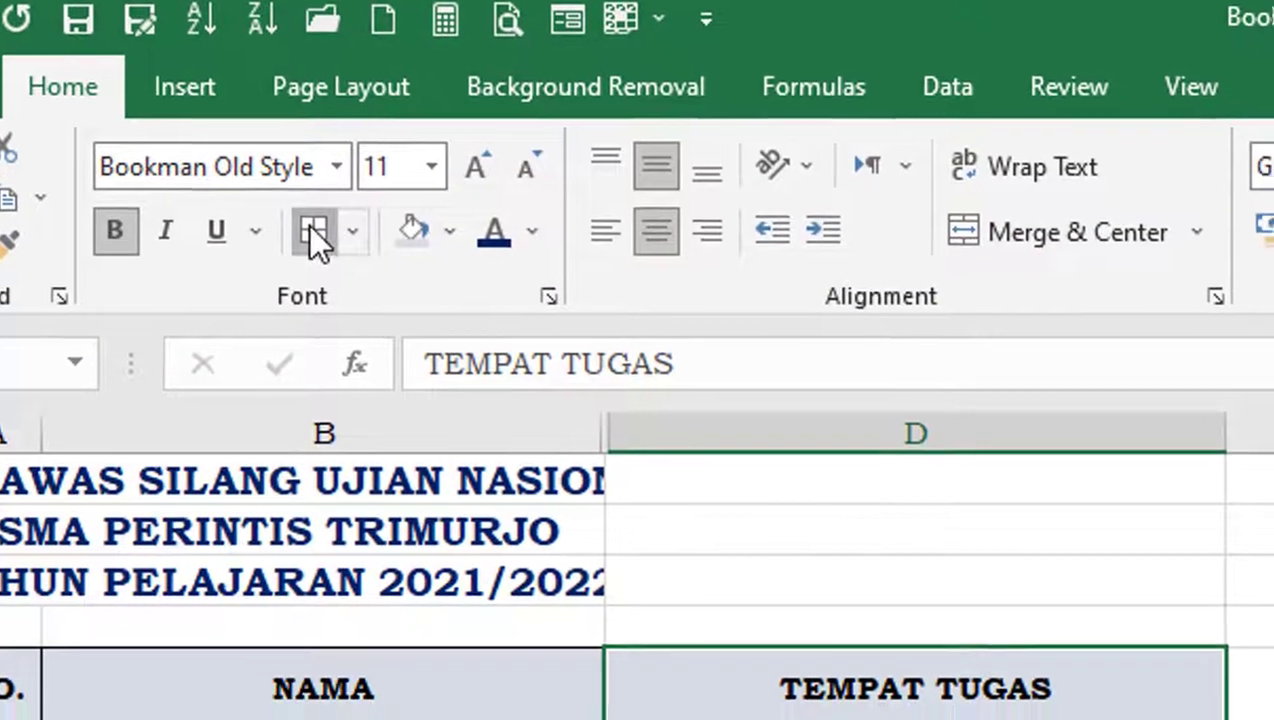
click(317, 253)
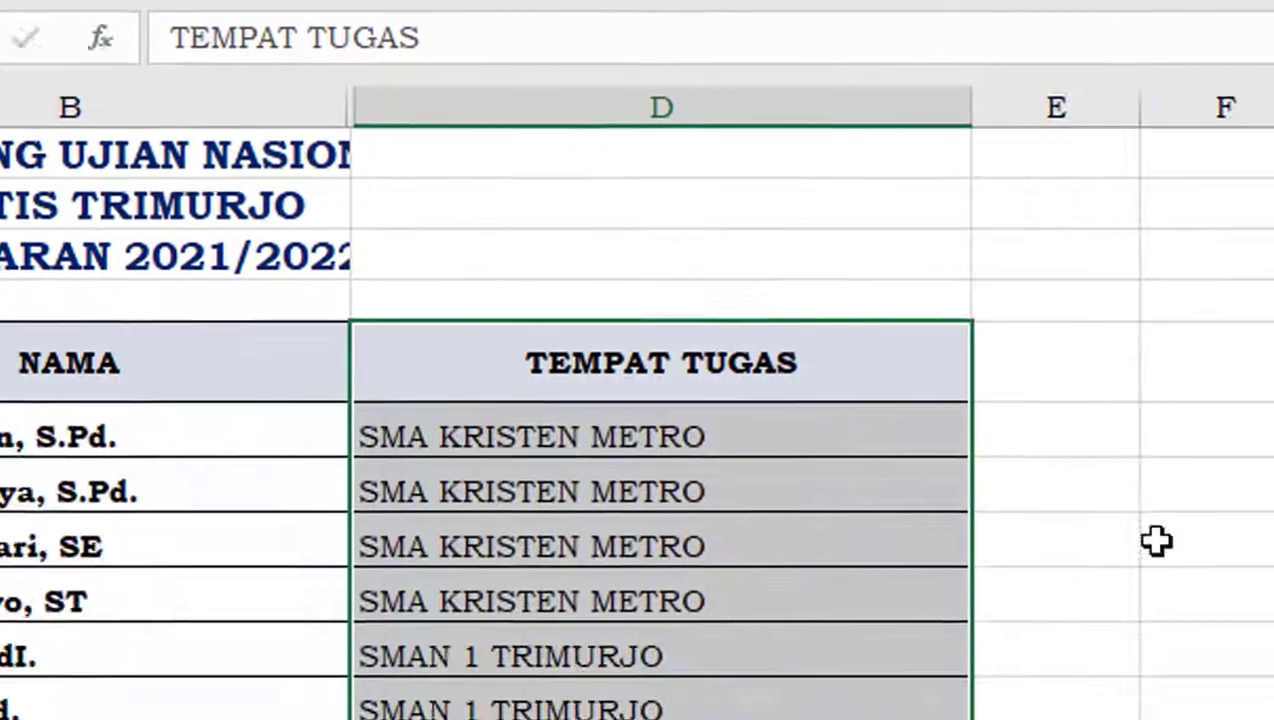
click(1229, 418)
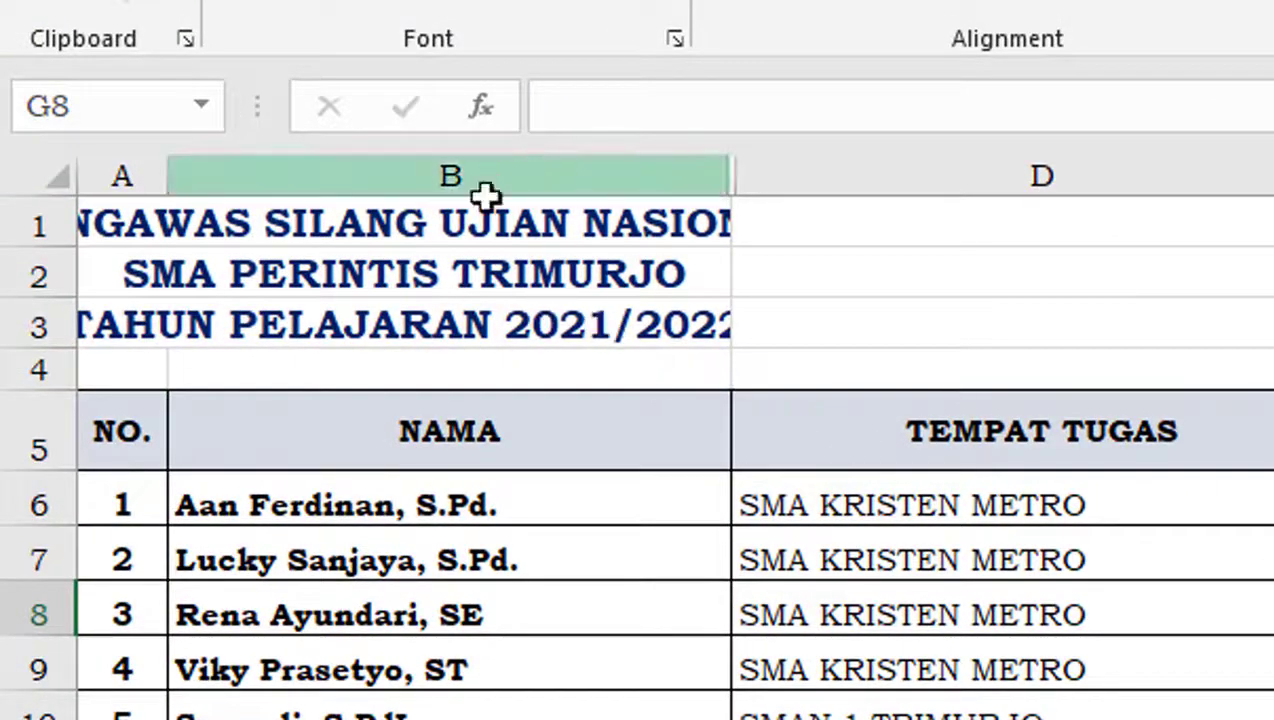
Merge and centre the first title row across A1:D1.
drag(432, 228, 847, 238)
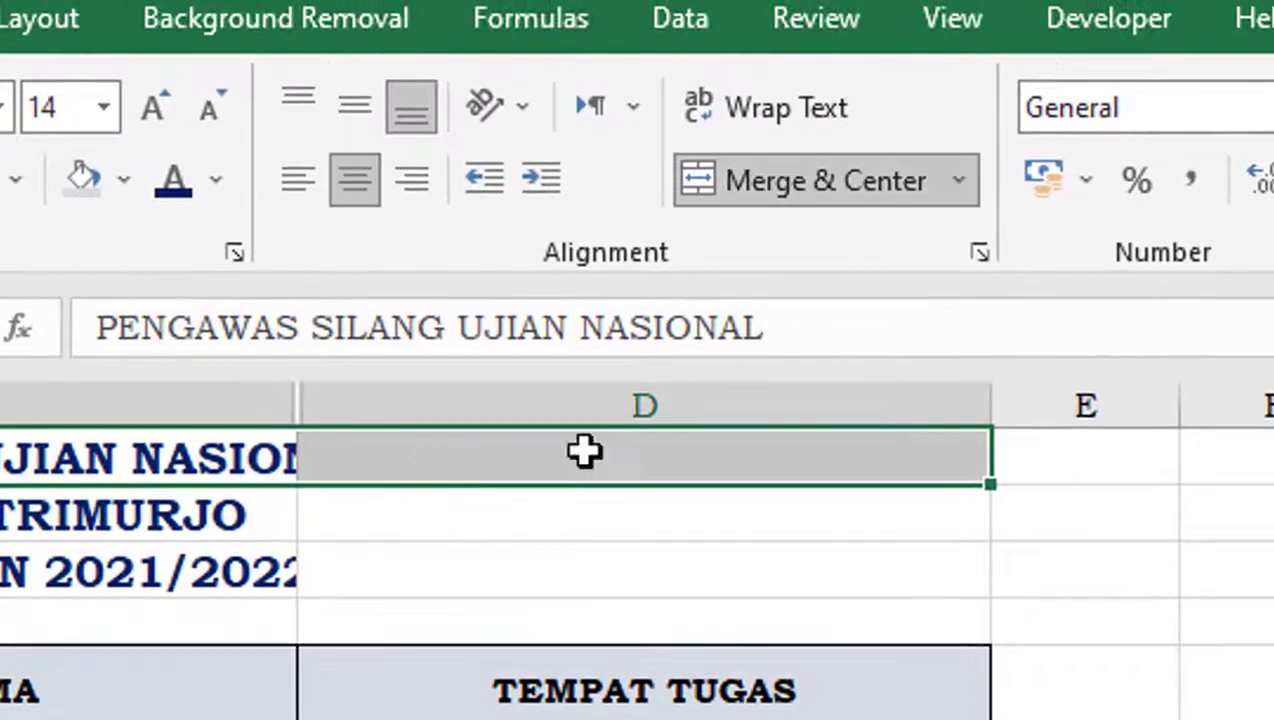
click(790, 190)
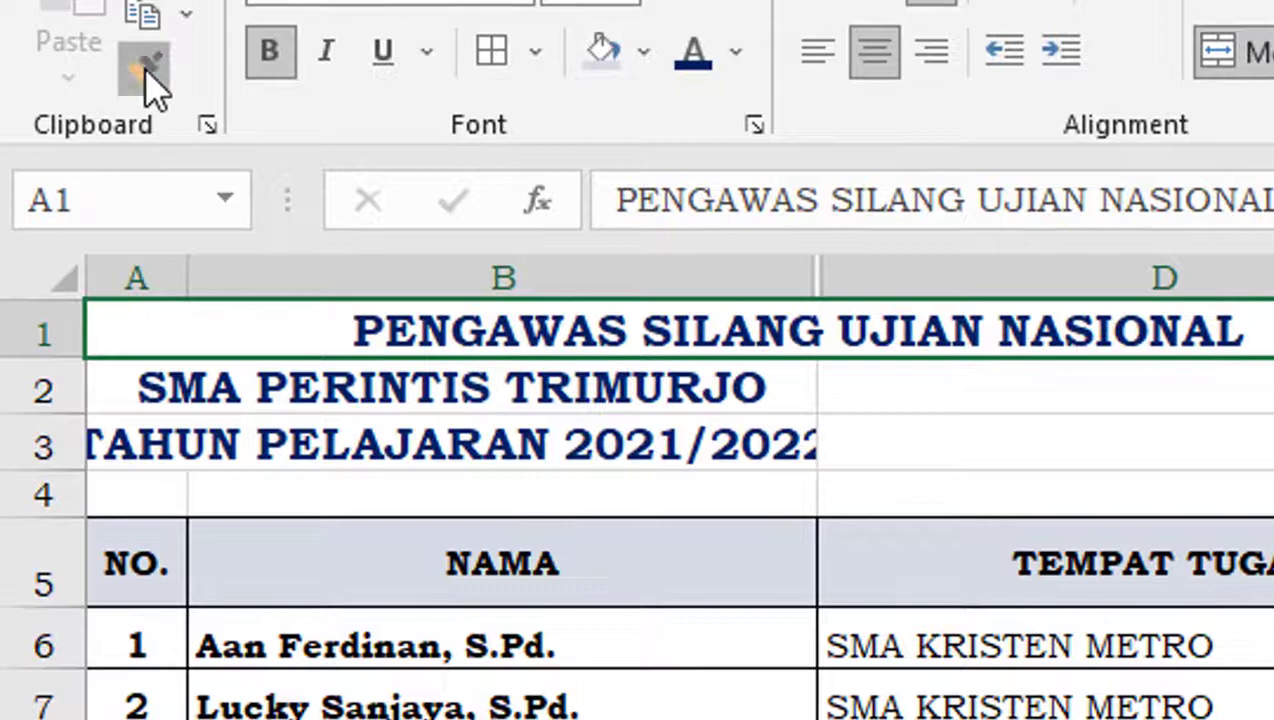
click(148, 80)
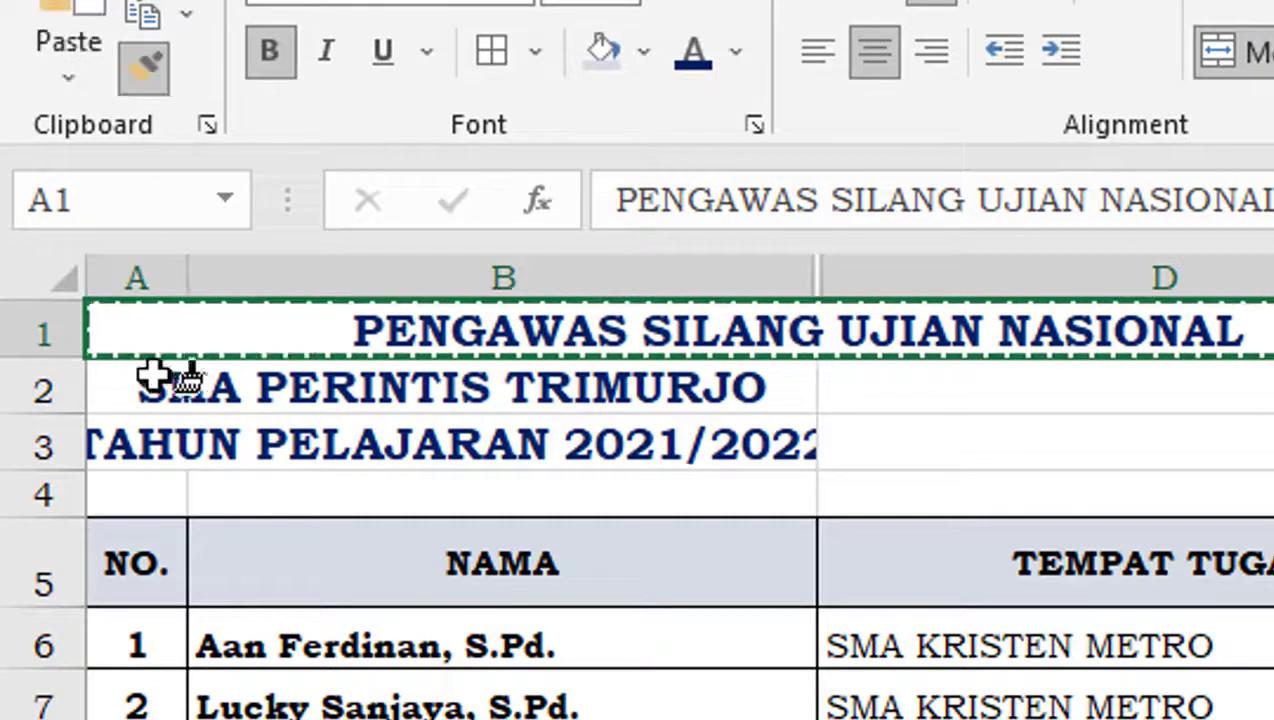
click(158, 378)
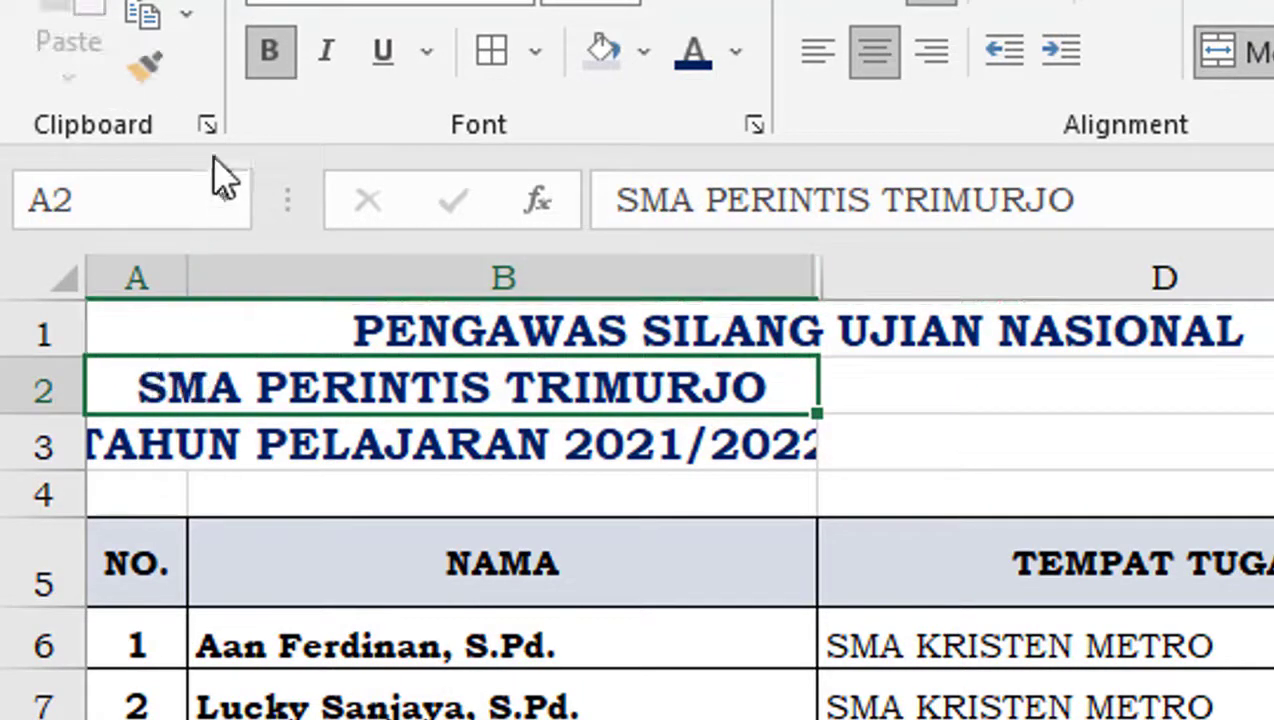
click(817, 330)
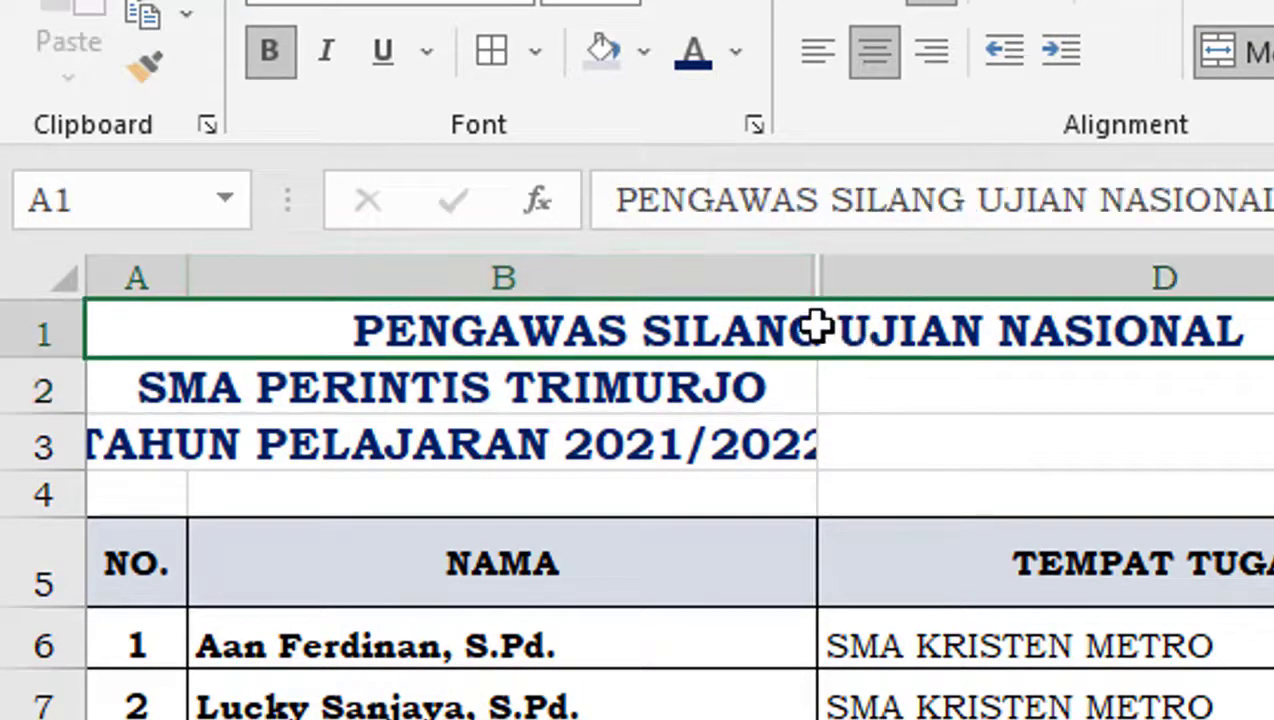
click(160, 68)
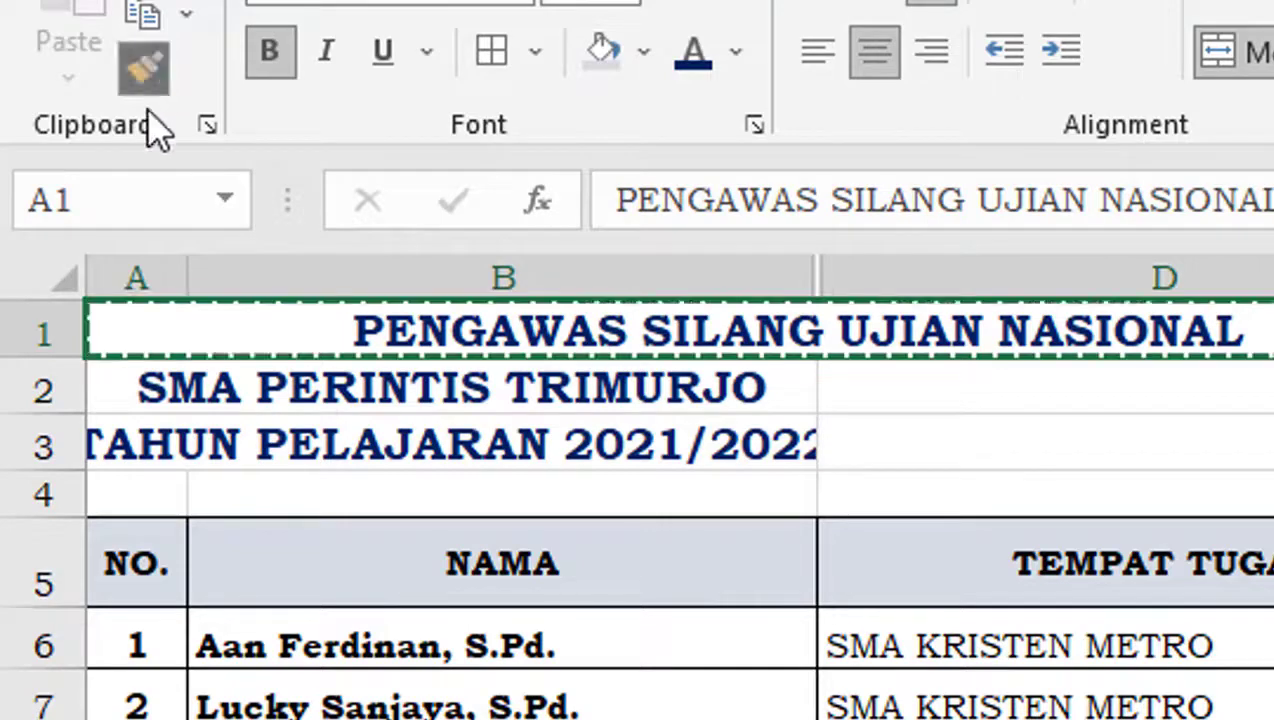
click(167, 378)
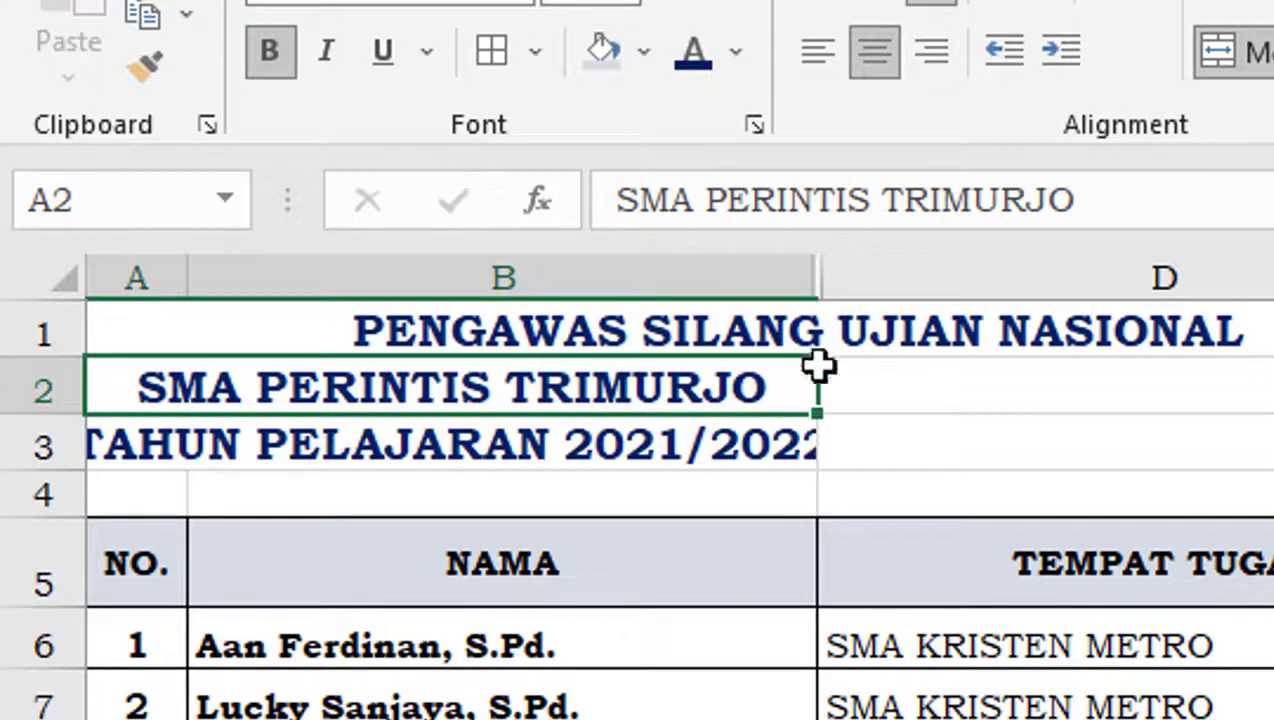
click(750, 328)
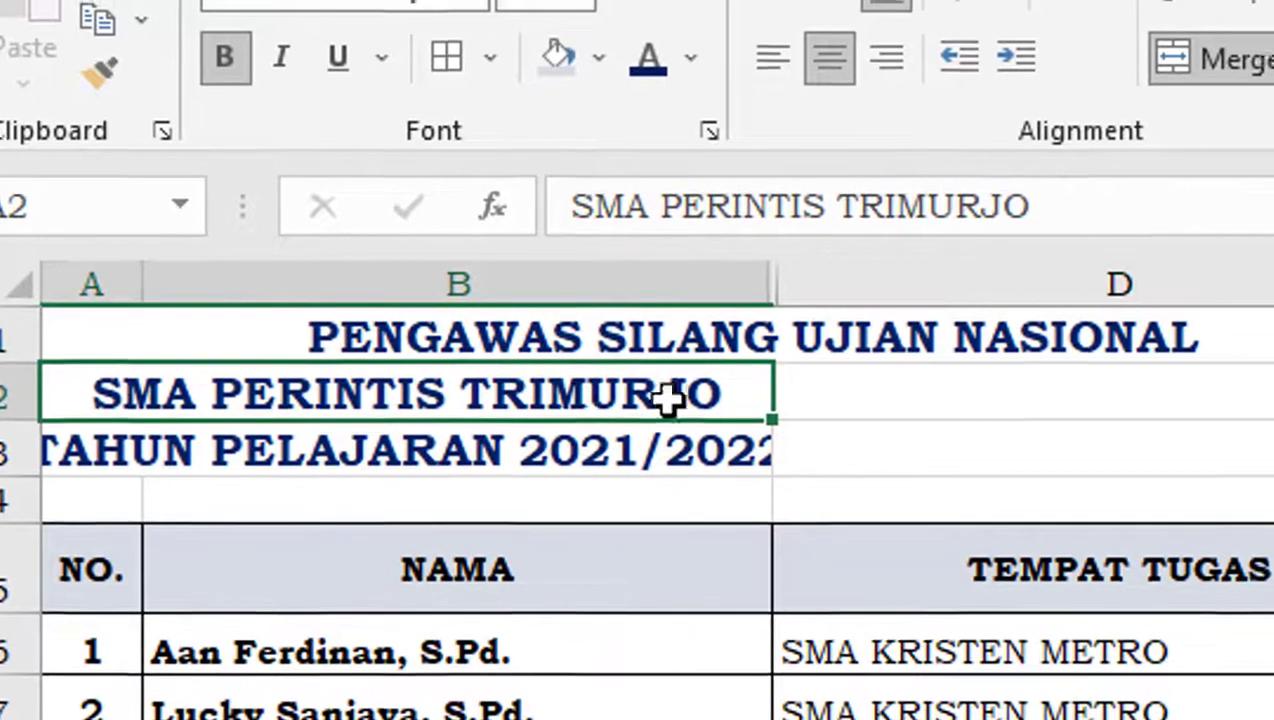
Merge and centre the second title row across columns A to D with Alt+H+M+C.
drag(160, 392, 1150, 390)
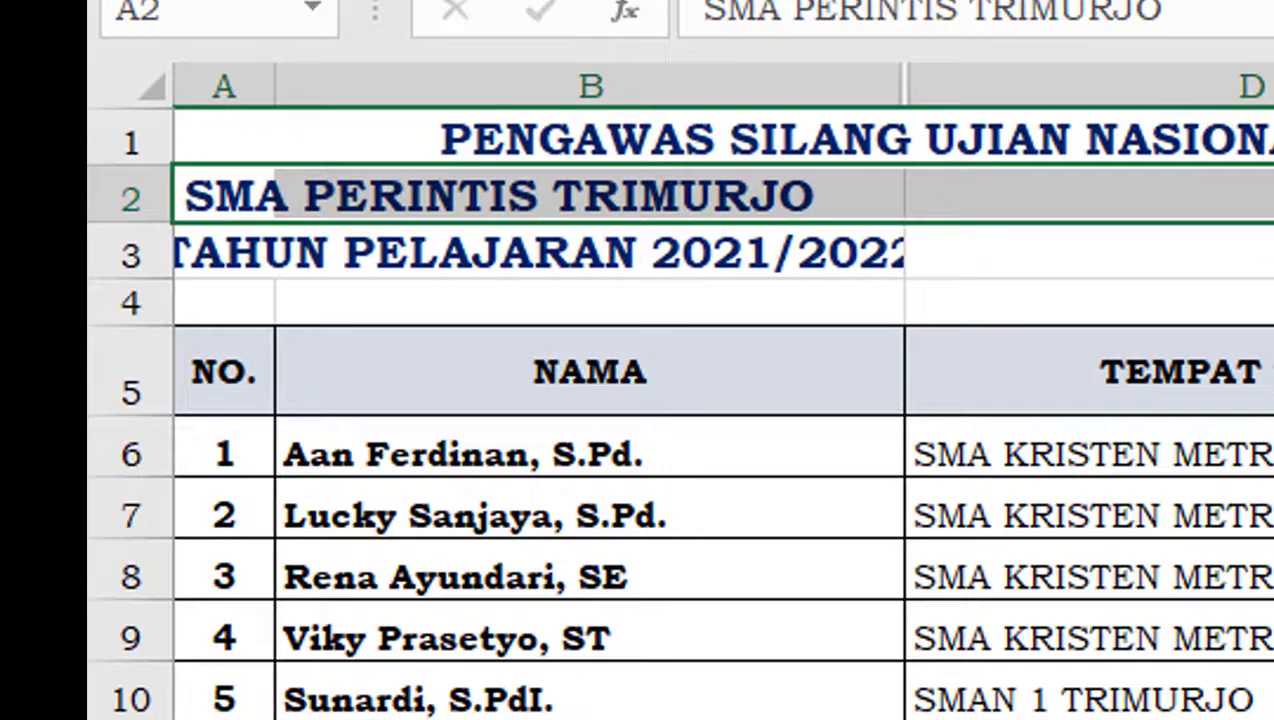
key(alt+h)
key(m)
key(c)
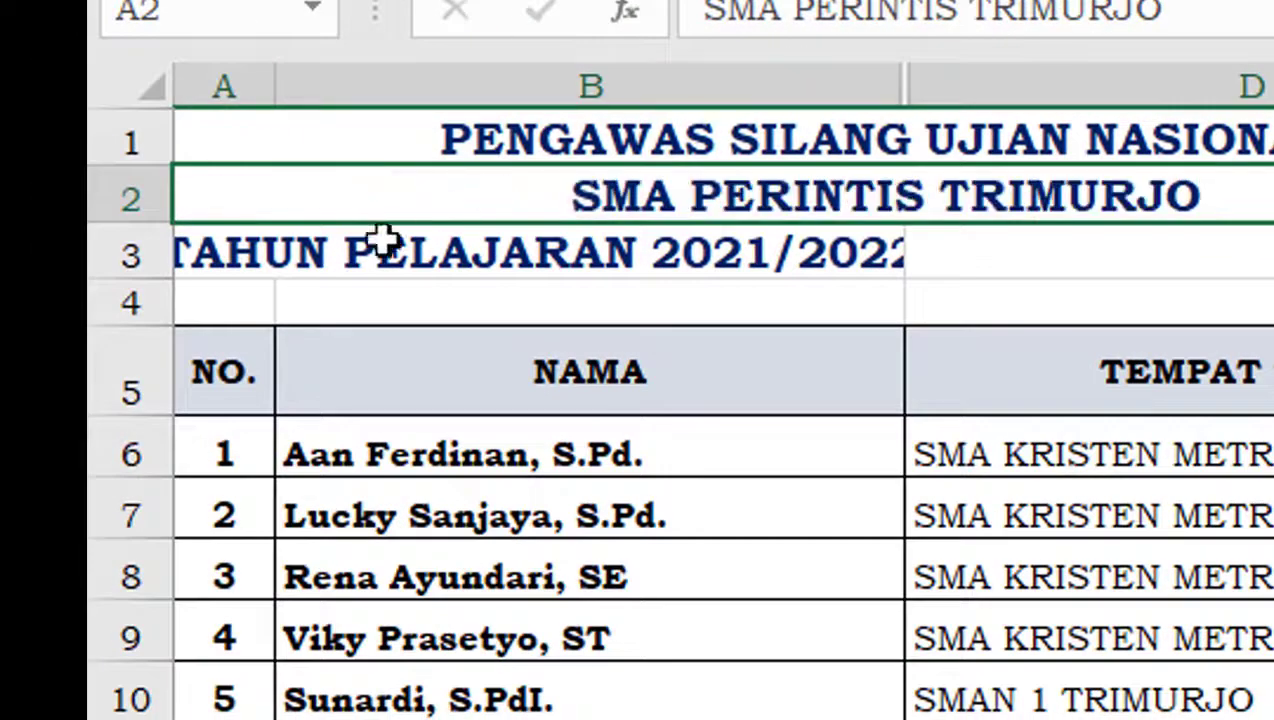
Merge and centre the TAHUN PELAJARAN title row across columns A to D.
drag(318, 262, 960, 255)
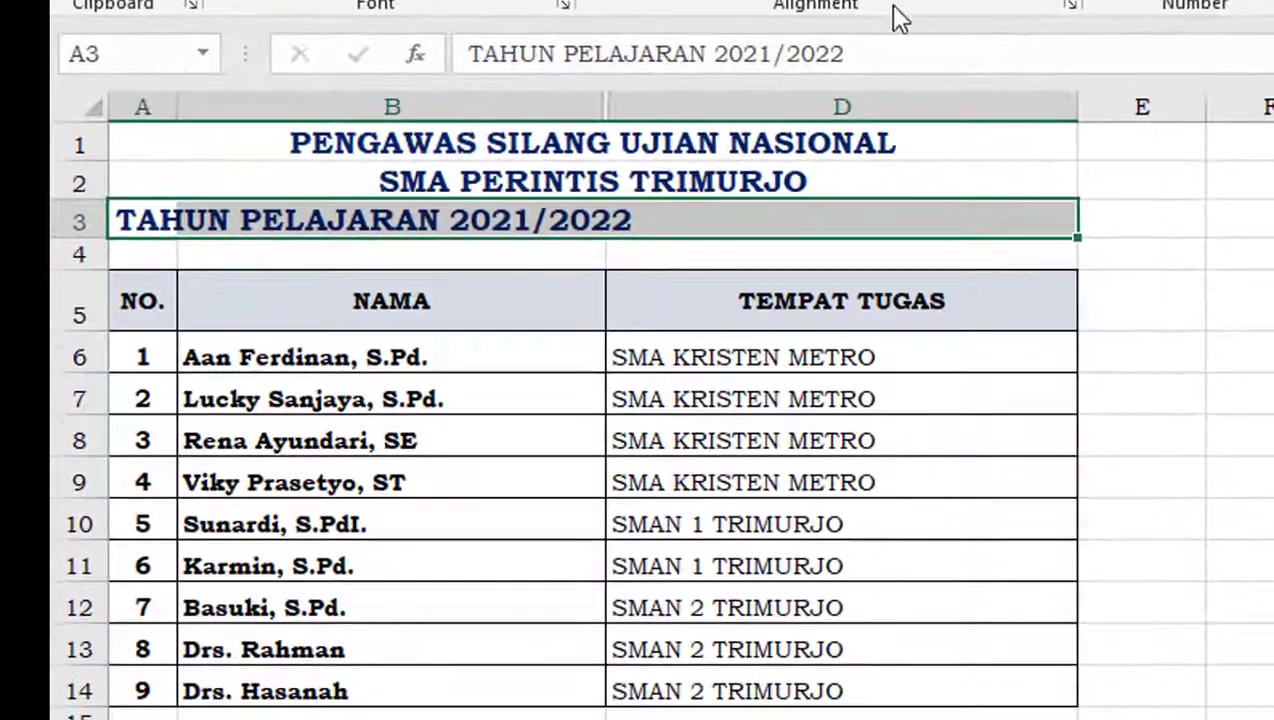
key(alt+h)
key(m)
key(c)
click(1272, 482)
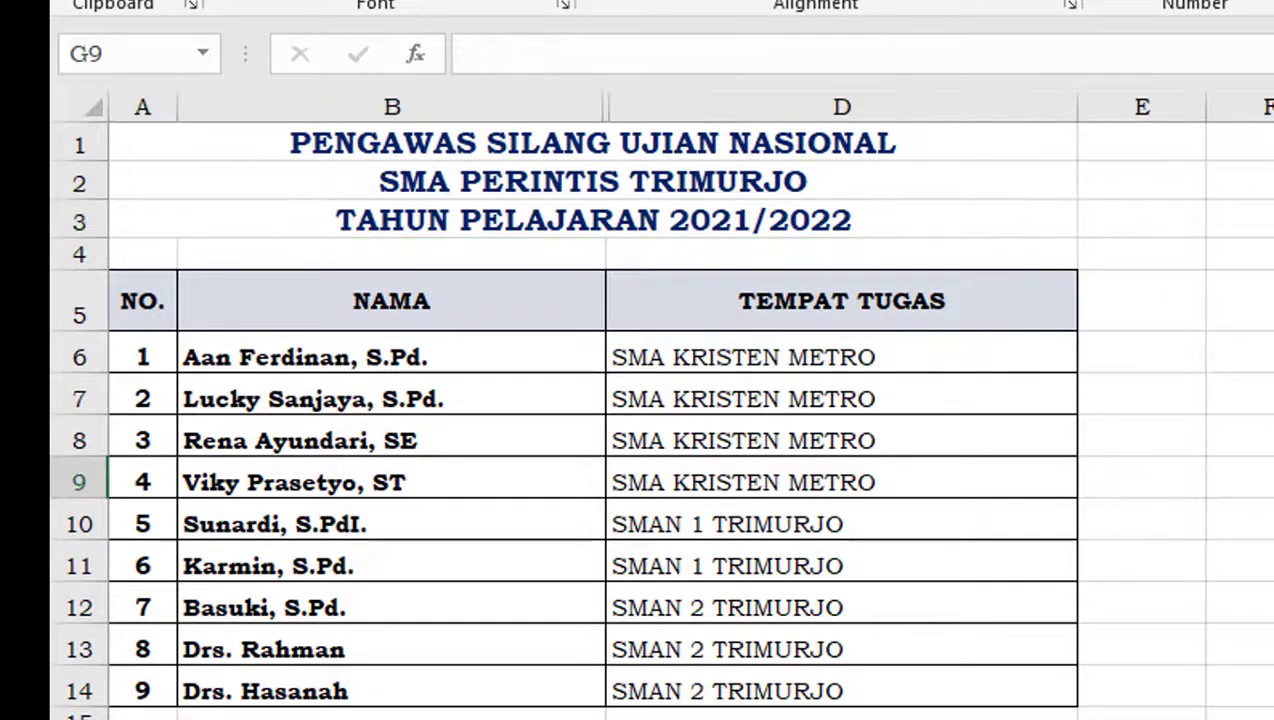